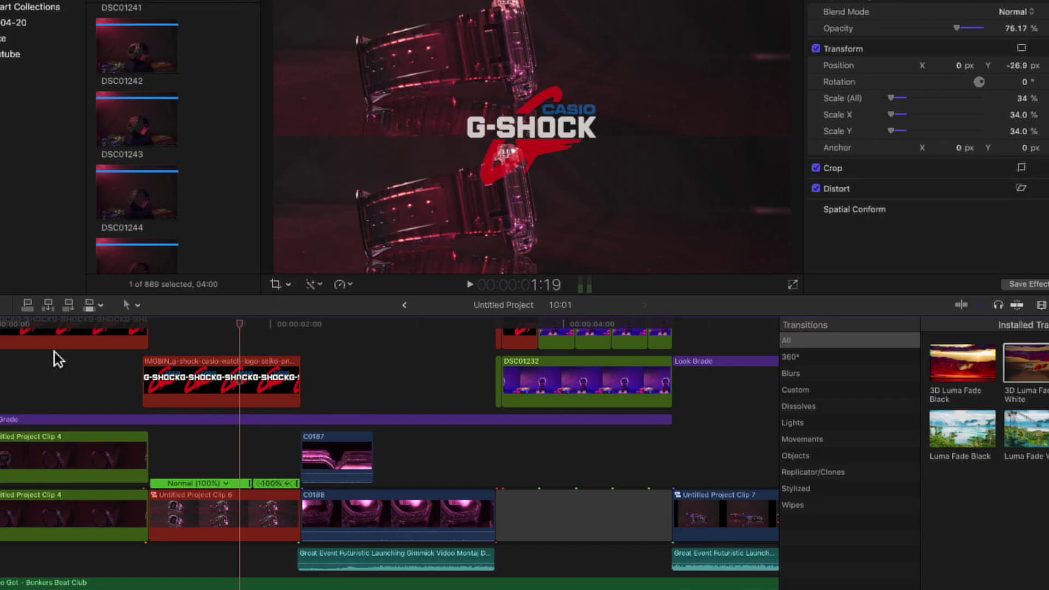
left_click_drag(236, 324, 1, 325)
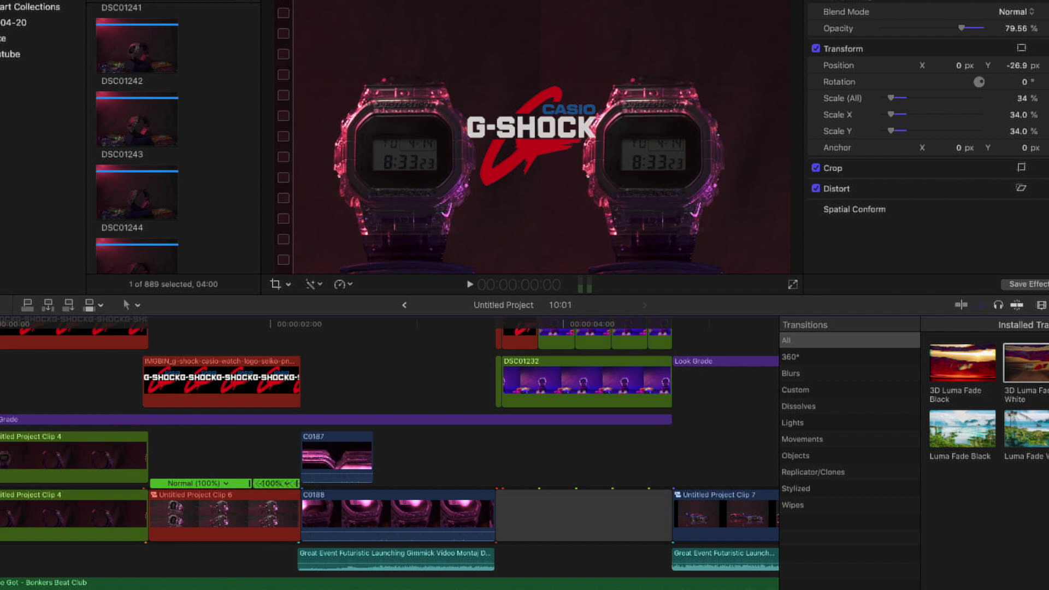
scroll(183, 56, "down", 8)
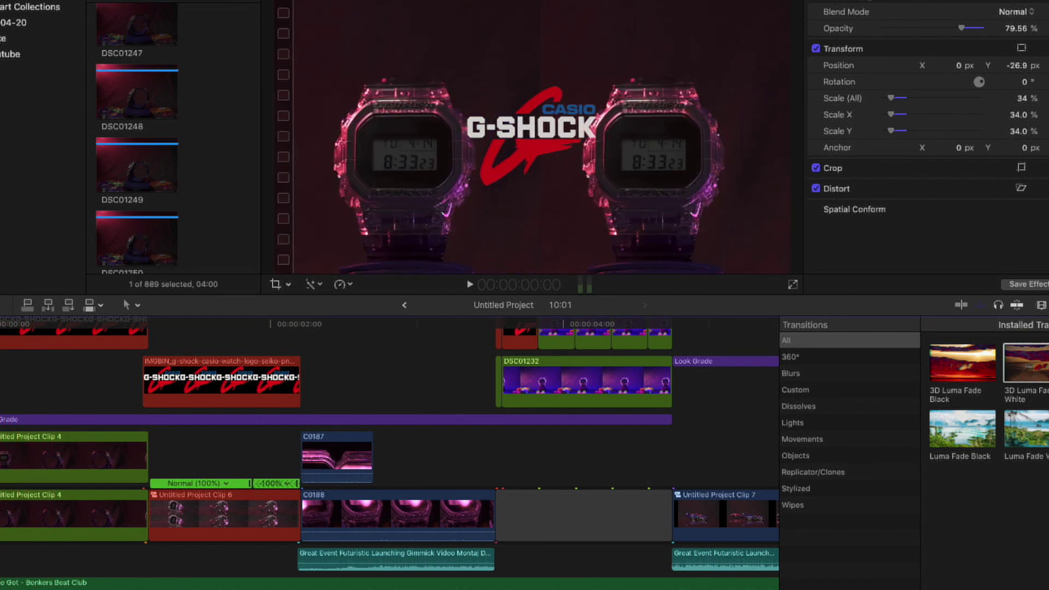
left_click(17, 462)
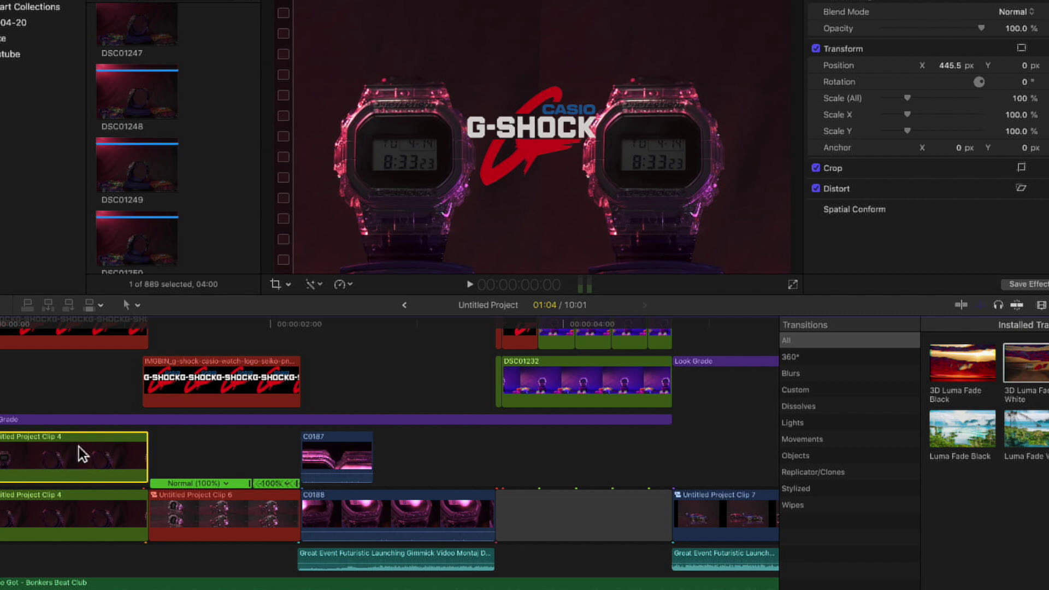
key("v")
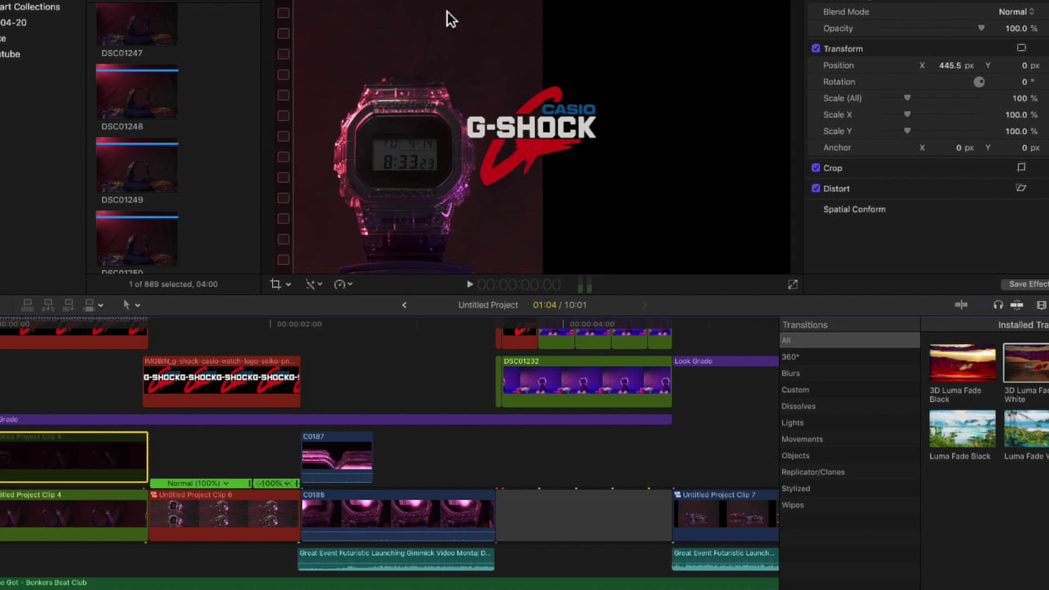
key("v")
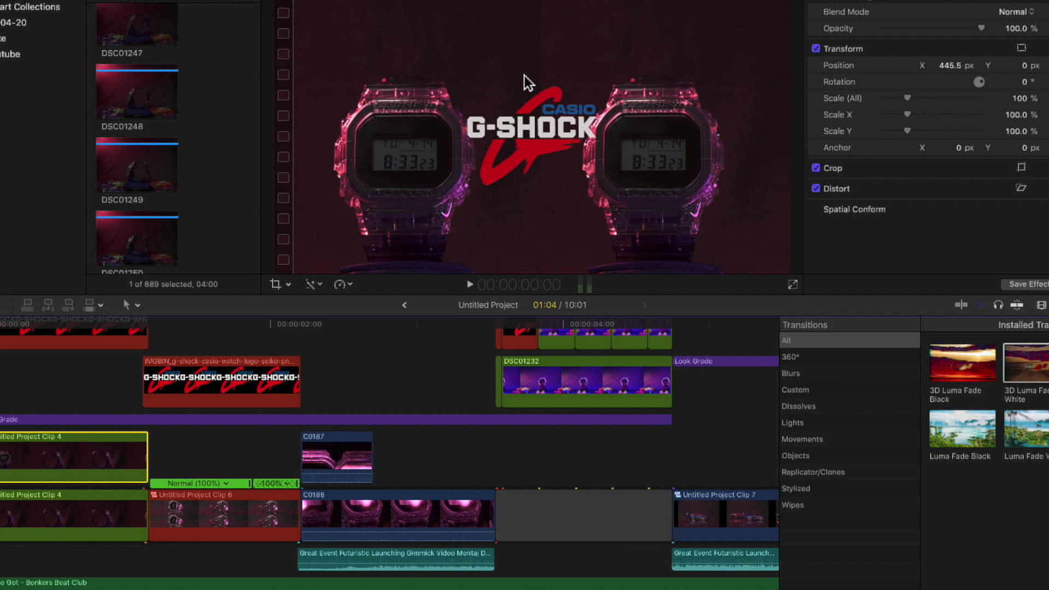
key("space")
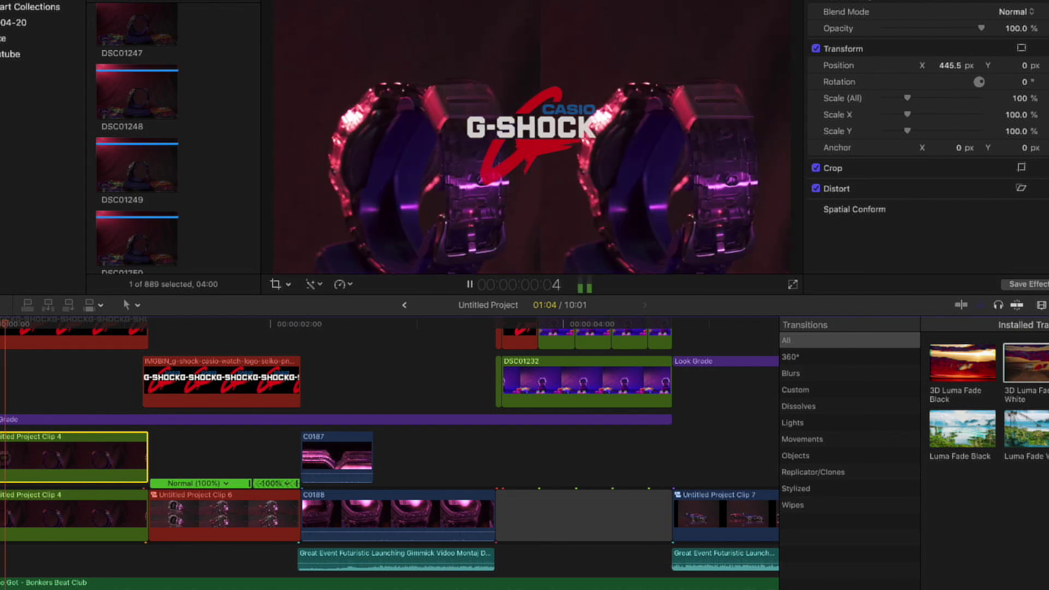
key("space")
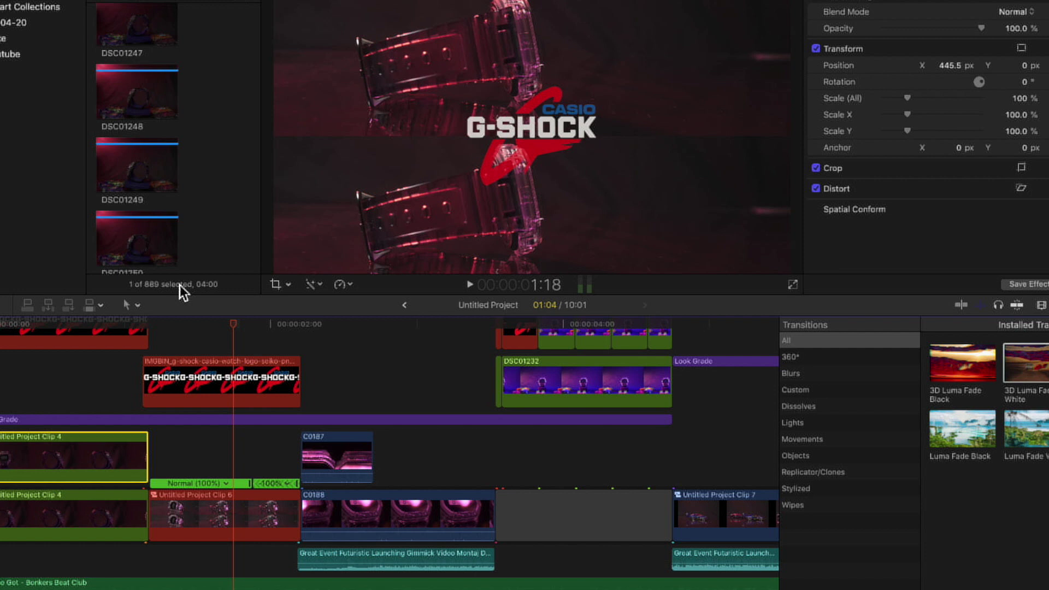
Step: Scrub the logo overlay shot and select Untitled Project Clip 6 to inspect its grade
left_click_drag(247, 322, 153, 330)
left_click(222, 527)
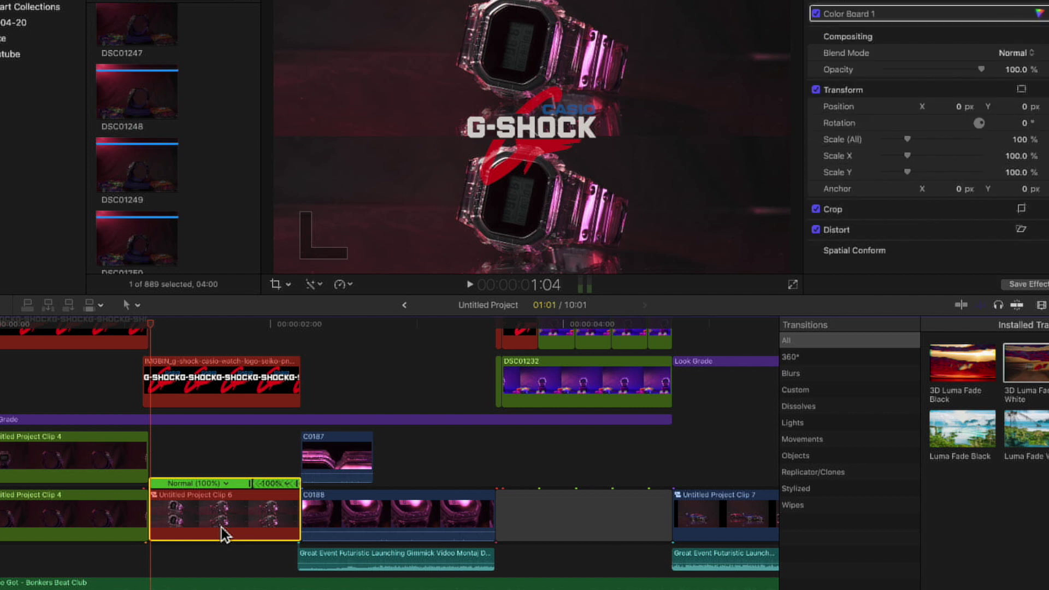
scroll(158, 52, "up", 10)
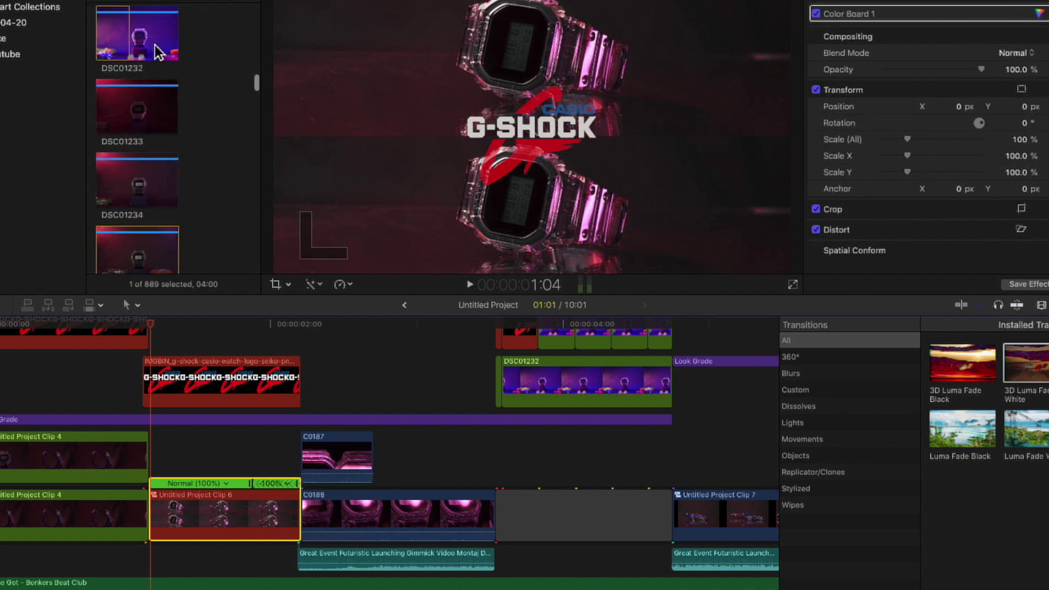
scroll(158, 53, "down", 20)
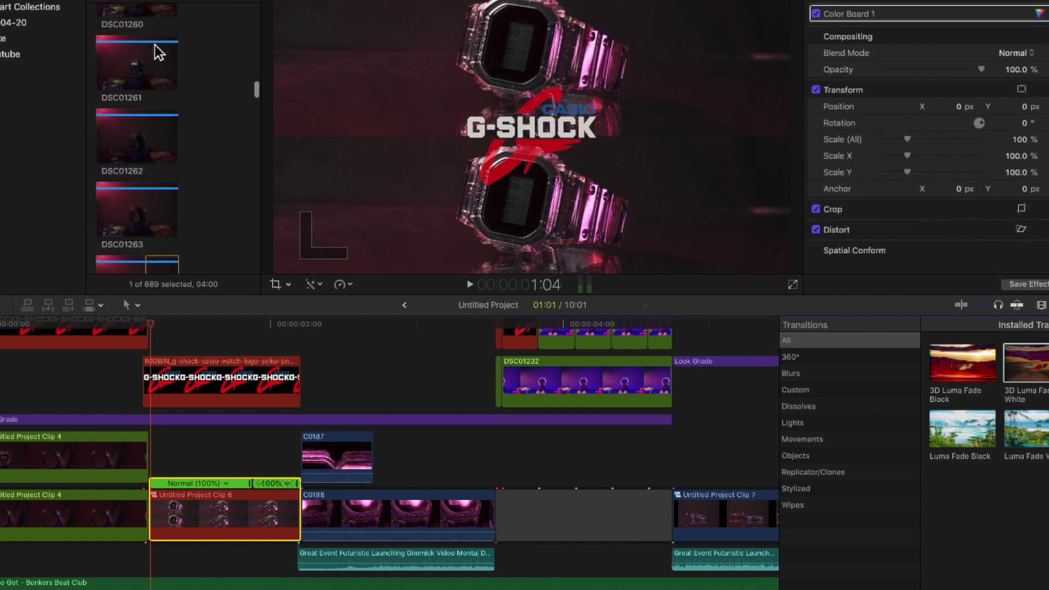
scroll(159, 52, "down", 20)
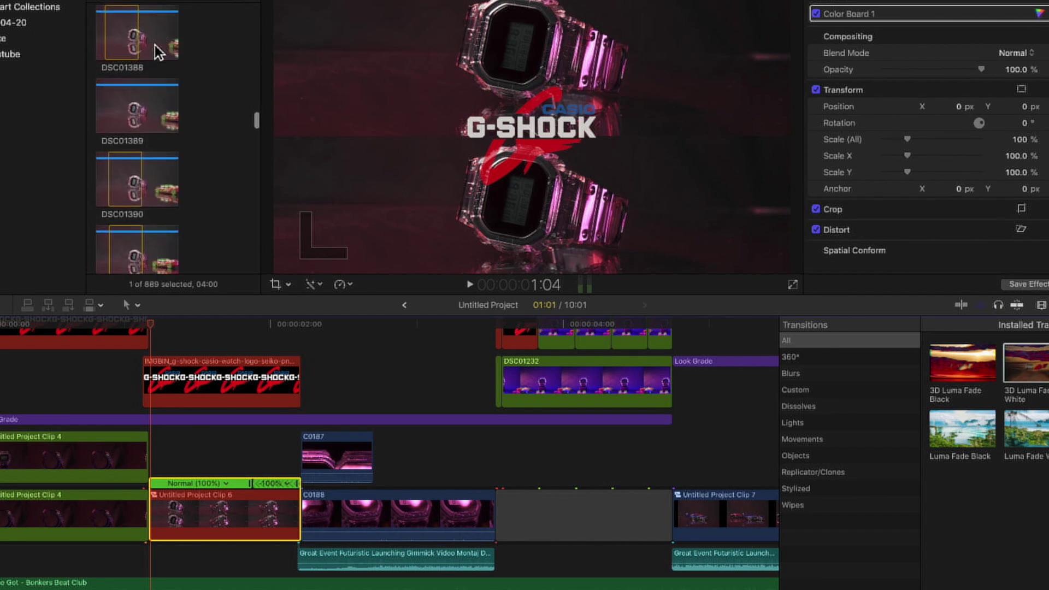
scroll(158, 53, "down", 5)
scroll(158, 53, "down", 5)
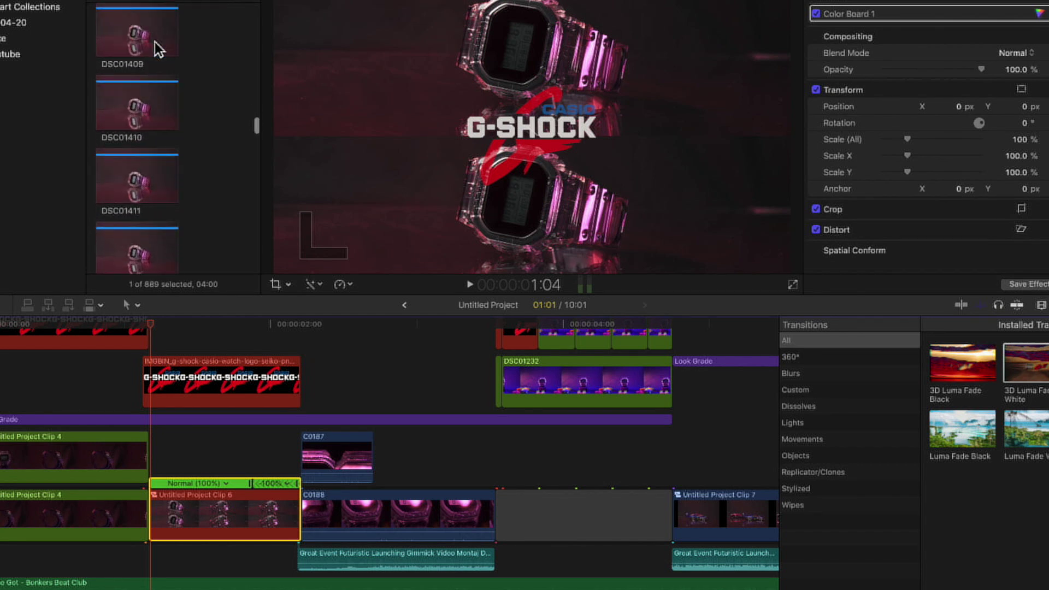
scroll(159, 52, "down", 5)
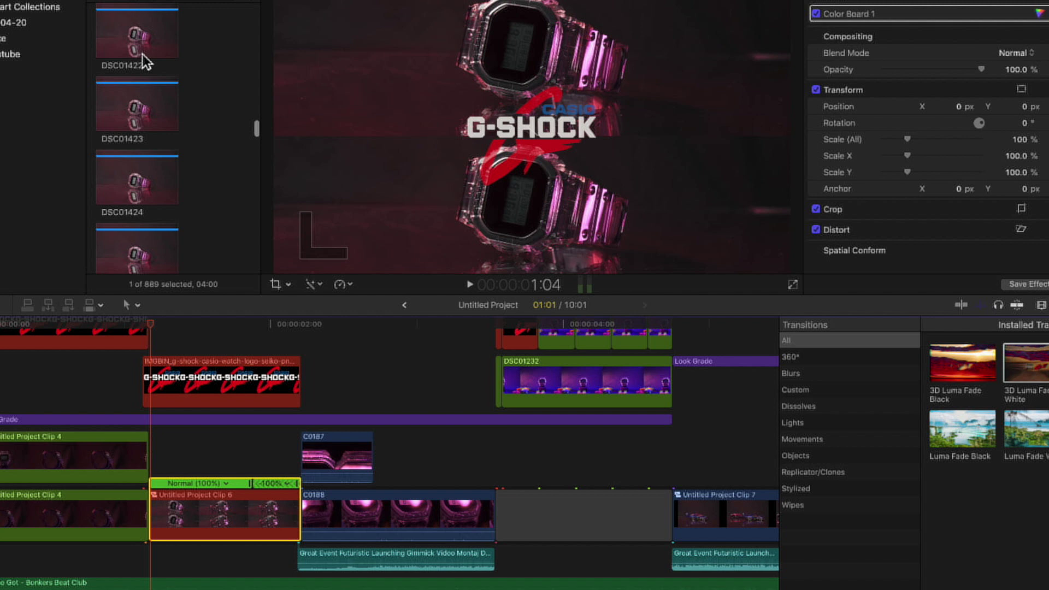
Step: Preview source clip DSC01422 and step down through the later source clips
left_click(142, 52)
key("Down")
key("Down")
key("Down")
key("Down")
key("Down")
key("Down")
key("Down")
key("Down")
key("Down")
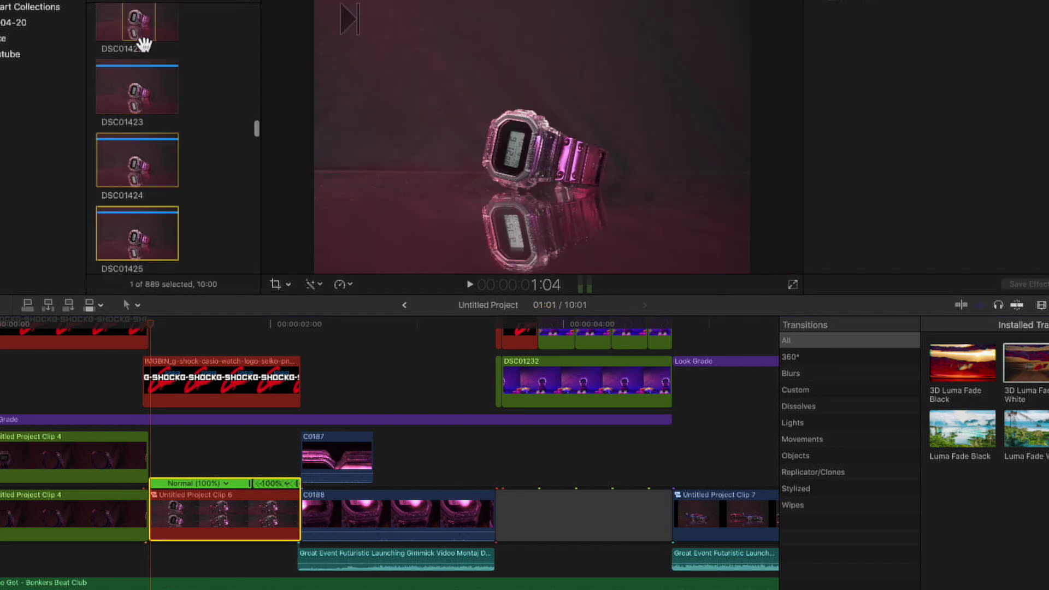
key("Down")
key("Down")
key("Down")
key("Down")
key("Down")
key("Down")
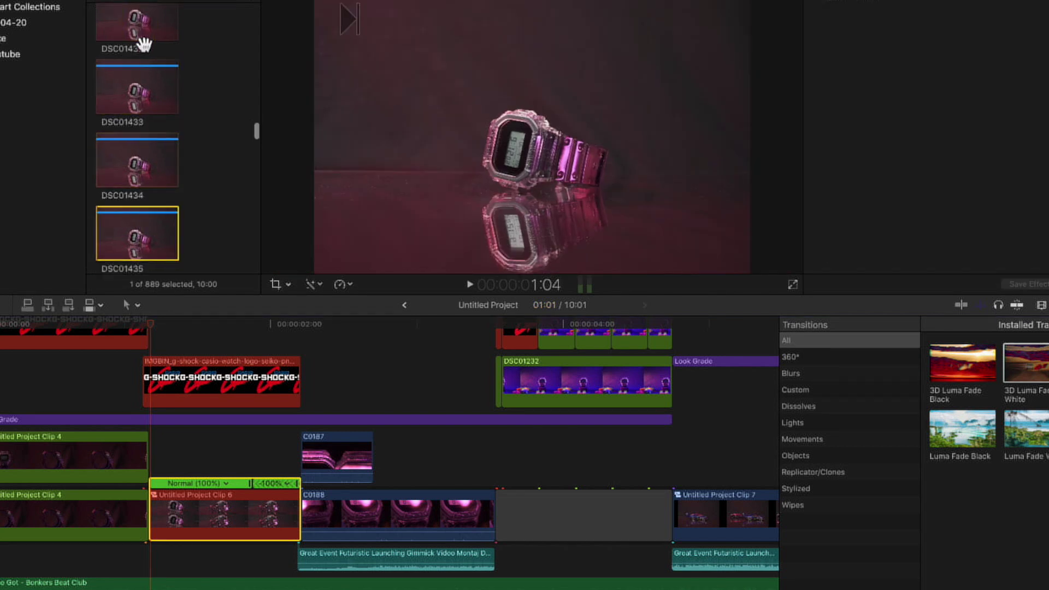
key("Down")
key("Down")
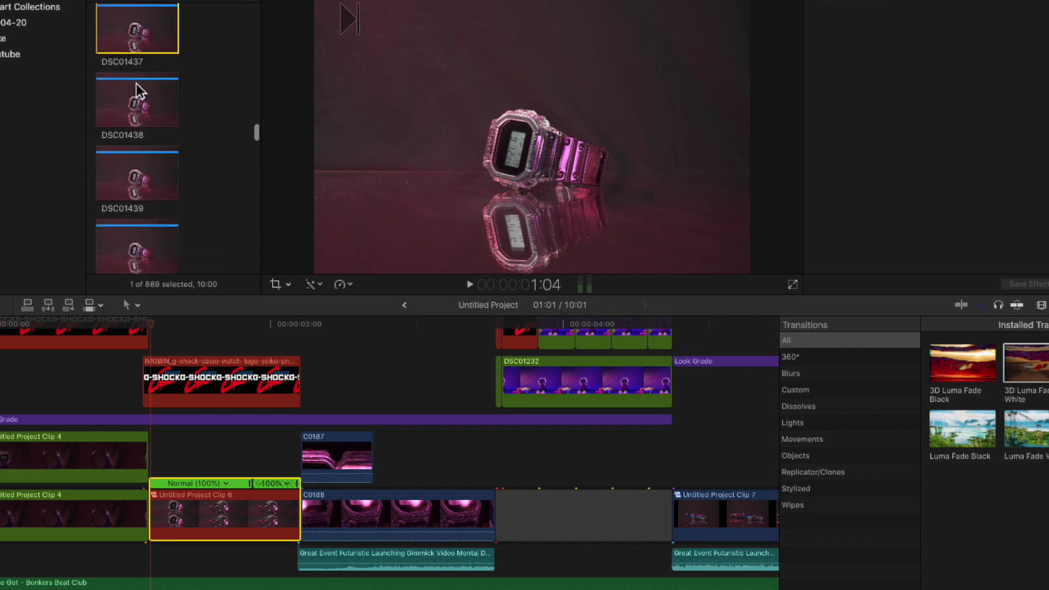
key("Down")
key("Down")
key("Down")
key("Down")
key("Down")
key("Down")
key("Down")
key("Down")
key("Down")
key("Down")
key("Down")
key("Down")
key("Down")
key("Down")
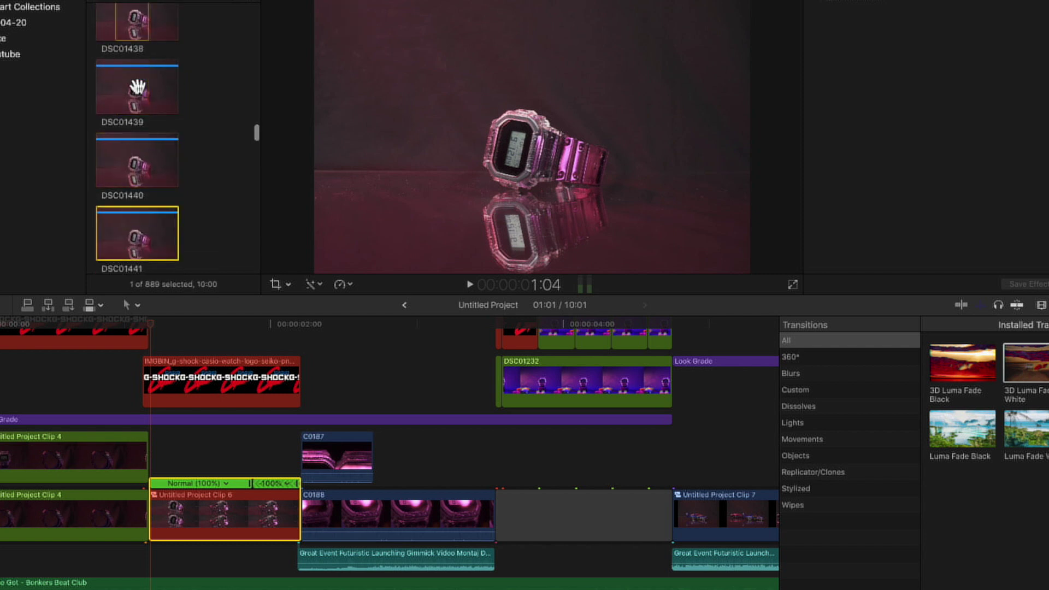
scroll(138, 87, "down", 10)
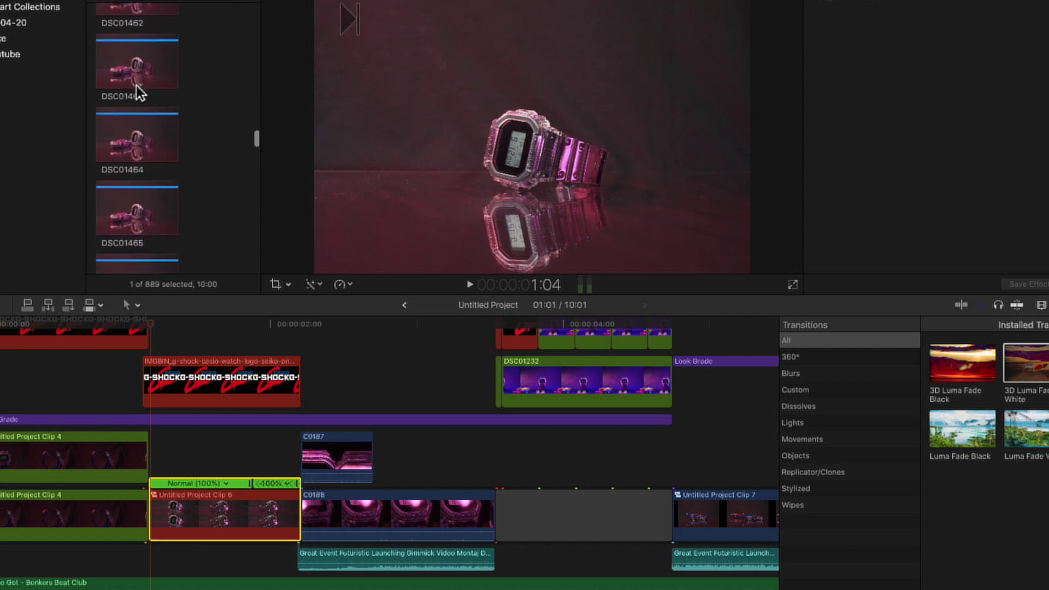
Step: Return to the G-SHOCK logo frame and step frame by frame to the PROTECTION macro shot
left_click(158, 330)
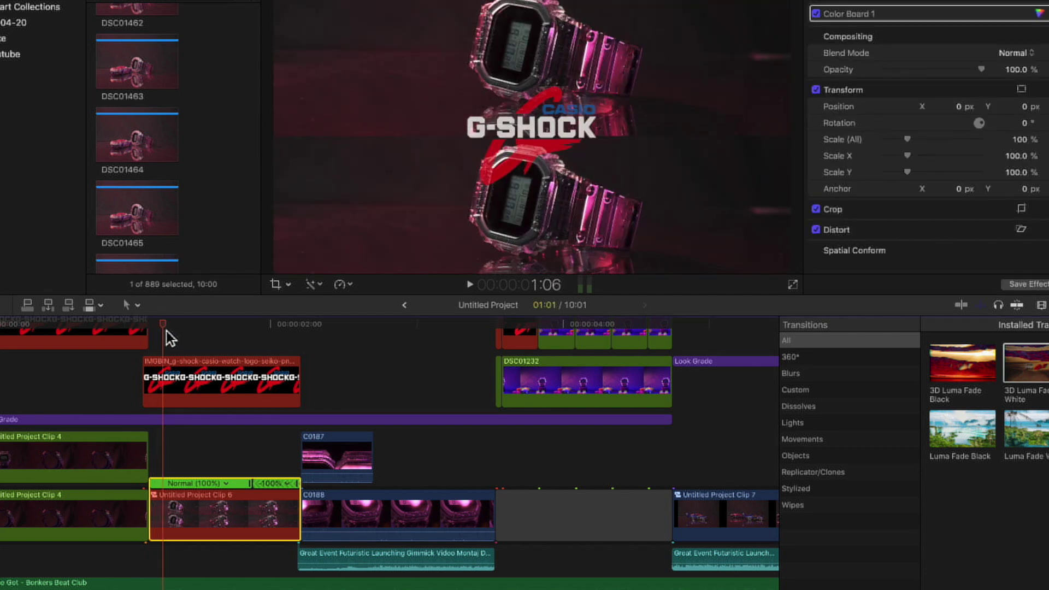
key("Right")
key("Right")
key("Right")
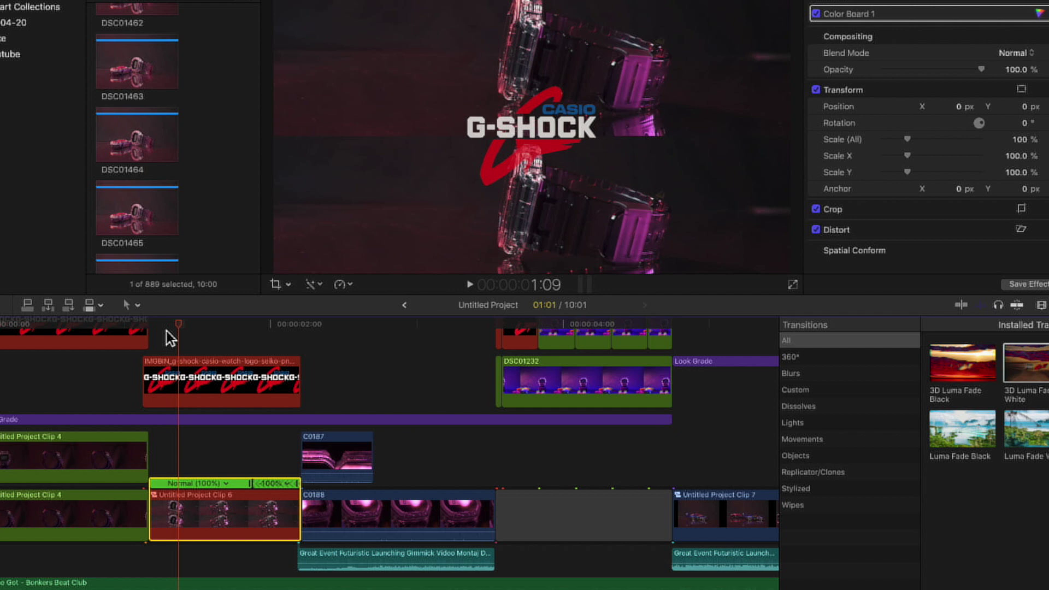
key("Right")
key("Right")
key("Right")
key("Right")
key("Right")
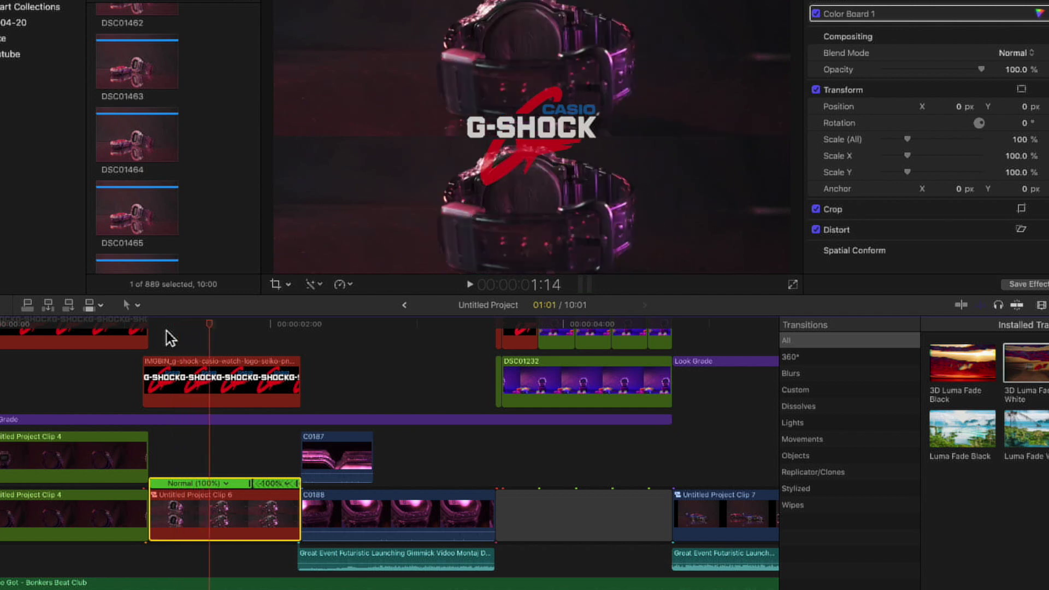
key("Right")
key("Right")
key("Right")
key("Right")
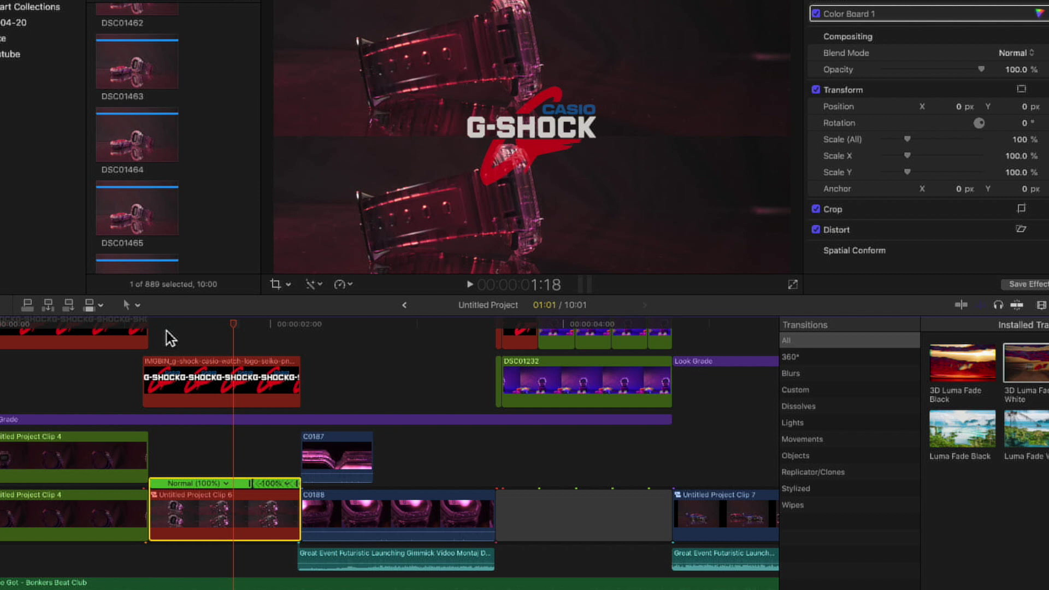
key("Right")
key("Right")
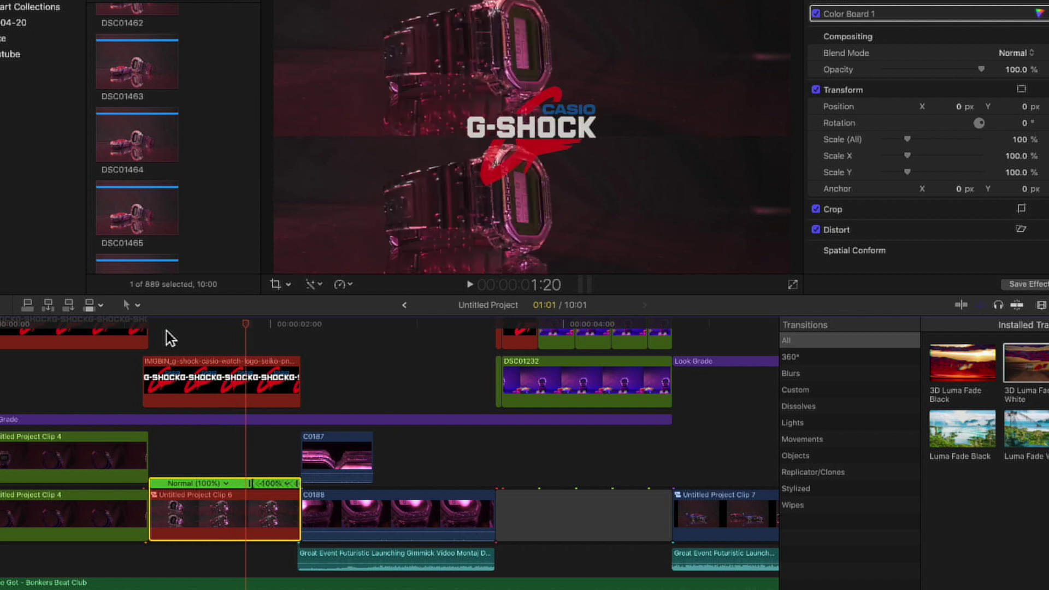
key("Right")
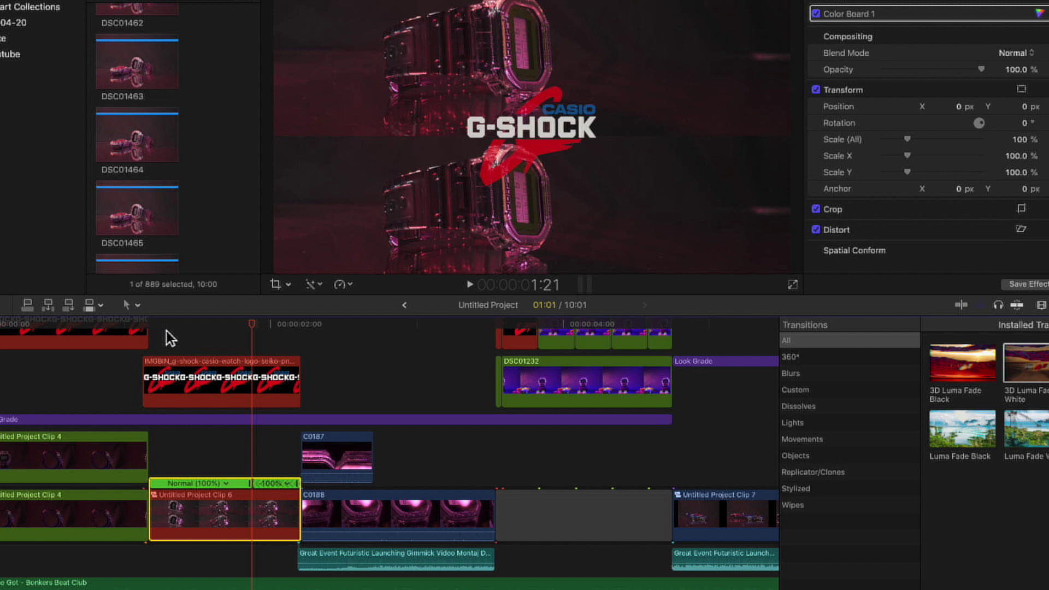
key("Right")
key("Right")
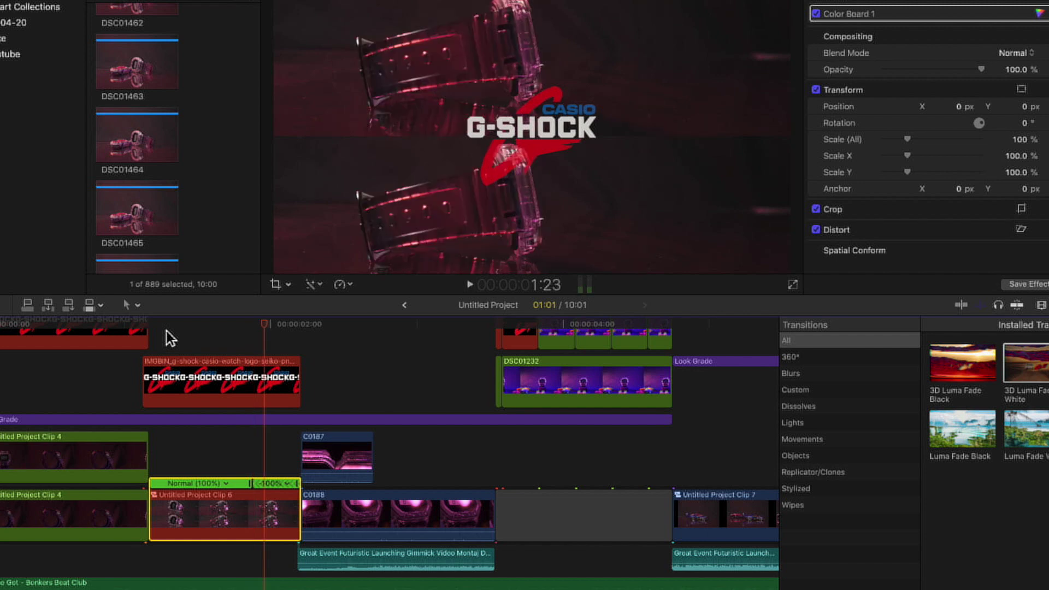
key("Right")
key("Right")
key("Right")
key("Right")
key("Right")
key("Right")
key("Right")
key("Right")
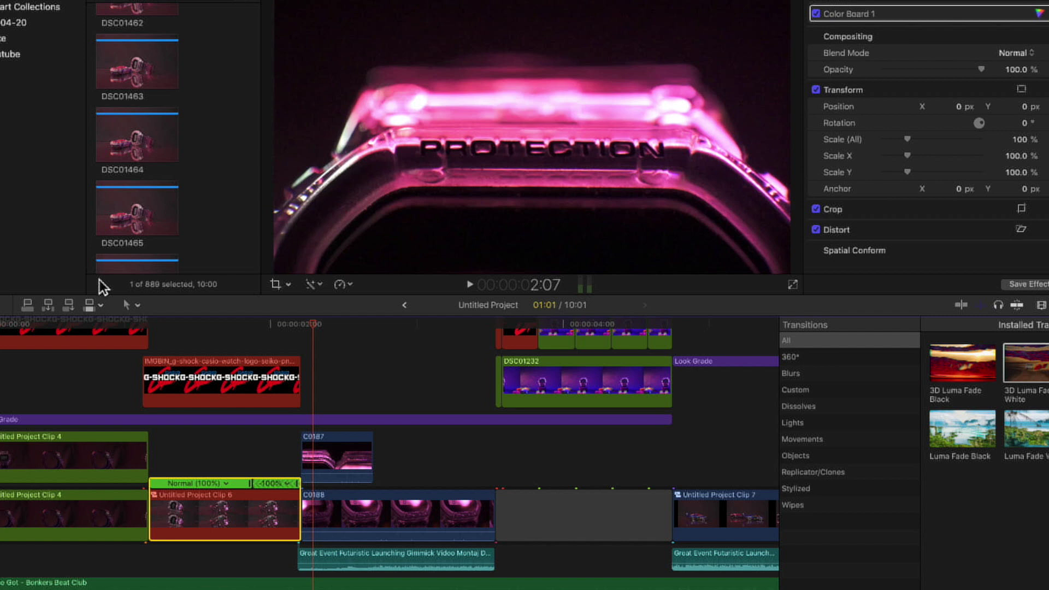
Step: Play from 1:07, stop on the PROTECTION macro shot, scrub it, and select clip C0187
left_click(171, 324)
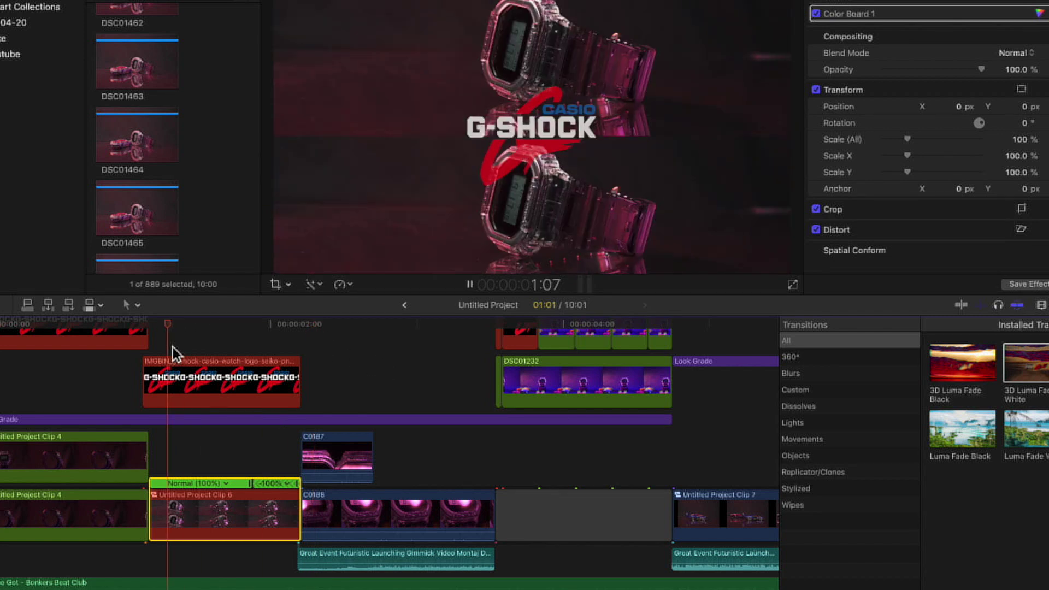
key("space")
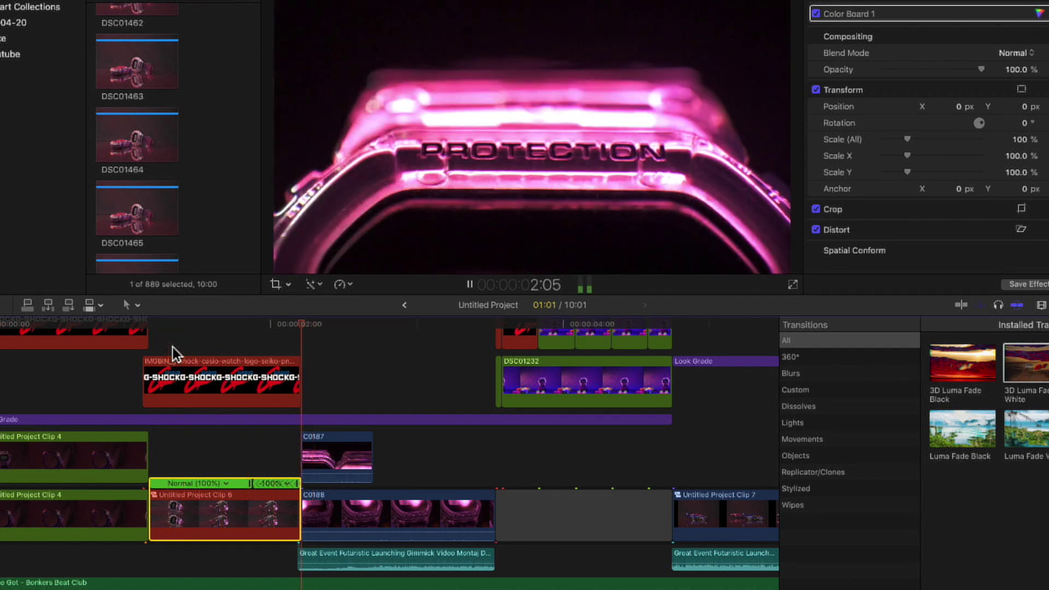
key("space")
left_click_drag(344, 326, 333, 349)
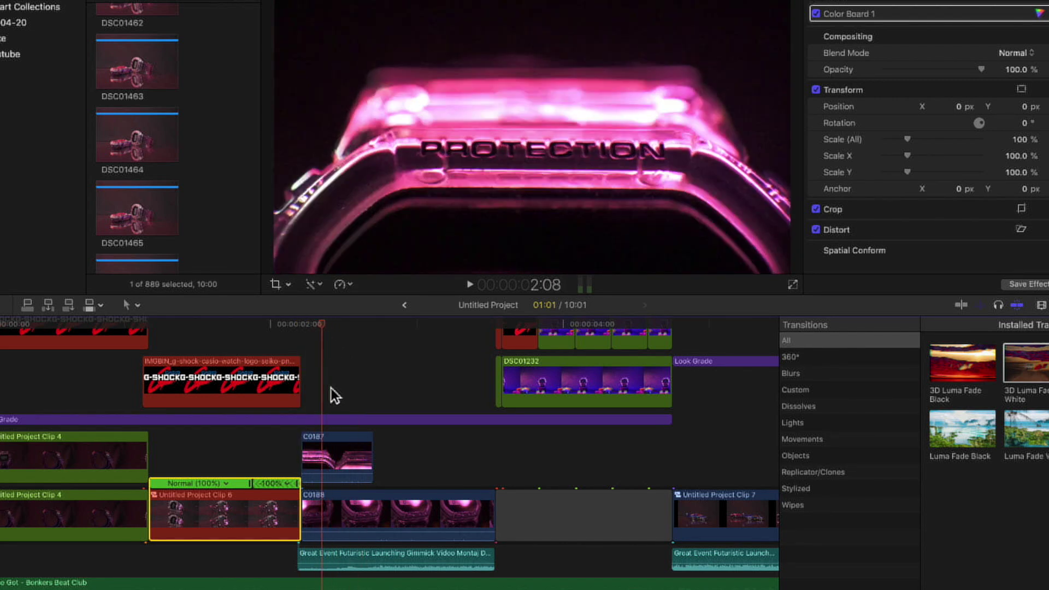
left_click(320, 436)
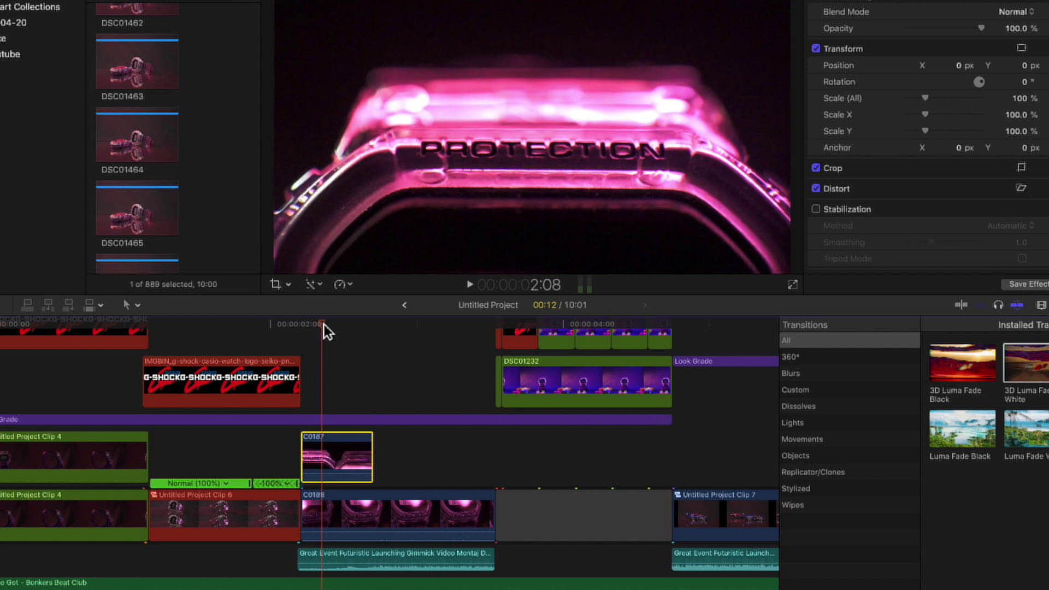
Step: Drag the playhead back to the start of the PROTECTION close-up at 2:05
left_click_drag(323, 328, 309, 325)
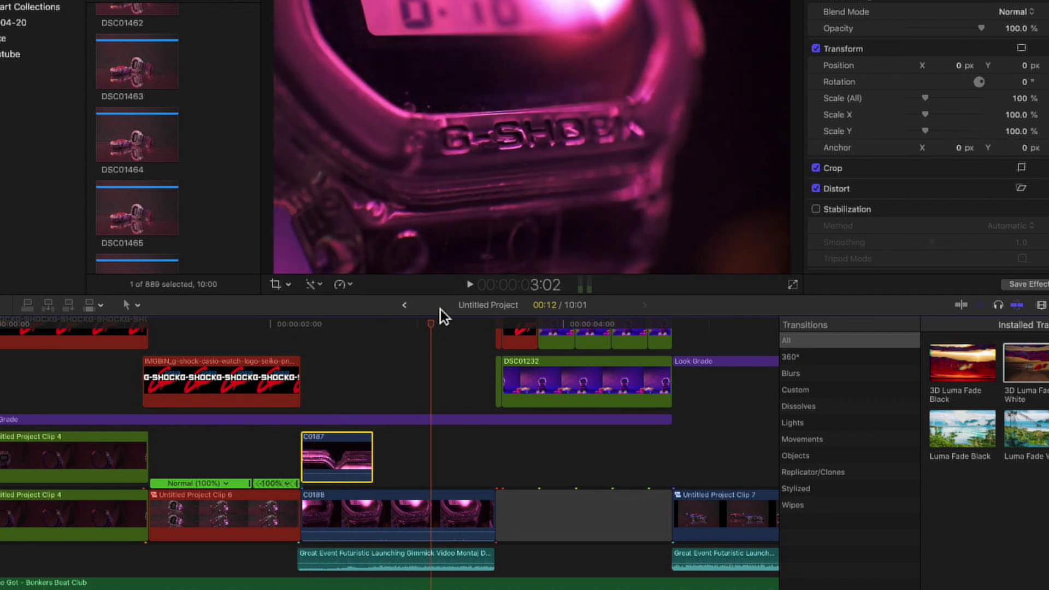
Step: Clear the clip selection, jump to the G-SHOCK close-up at 3:12, and step through edit points
left_click(307, 334)
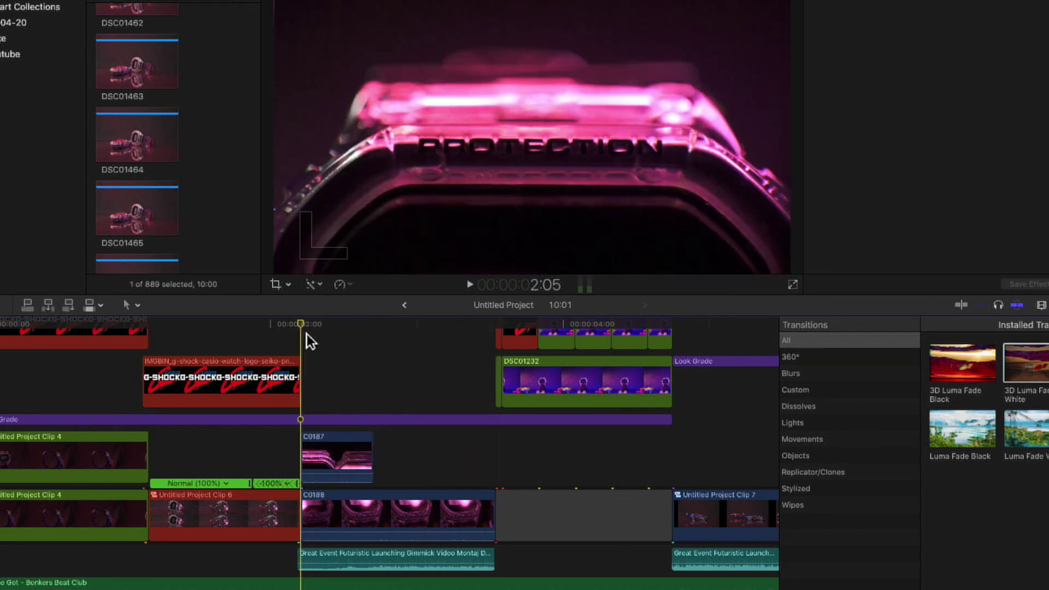
key("space")
key("space")
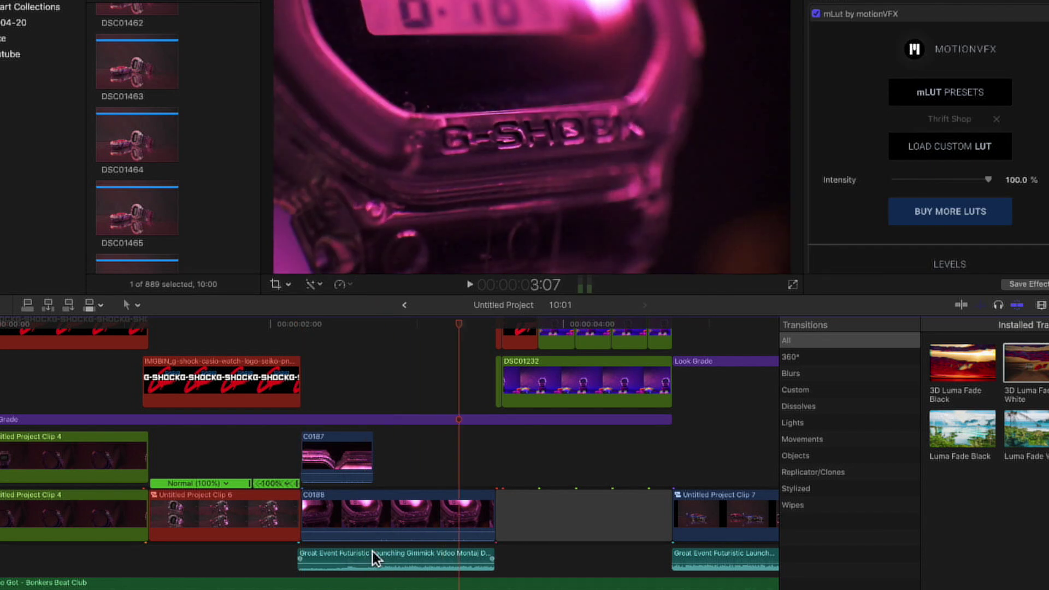
scroll(373, 552, "up", 2)
left_click(490, 324)
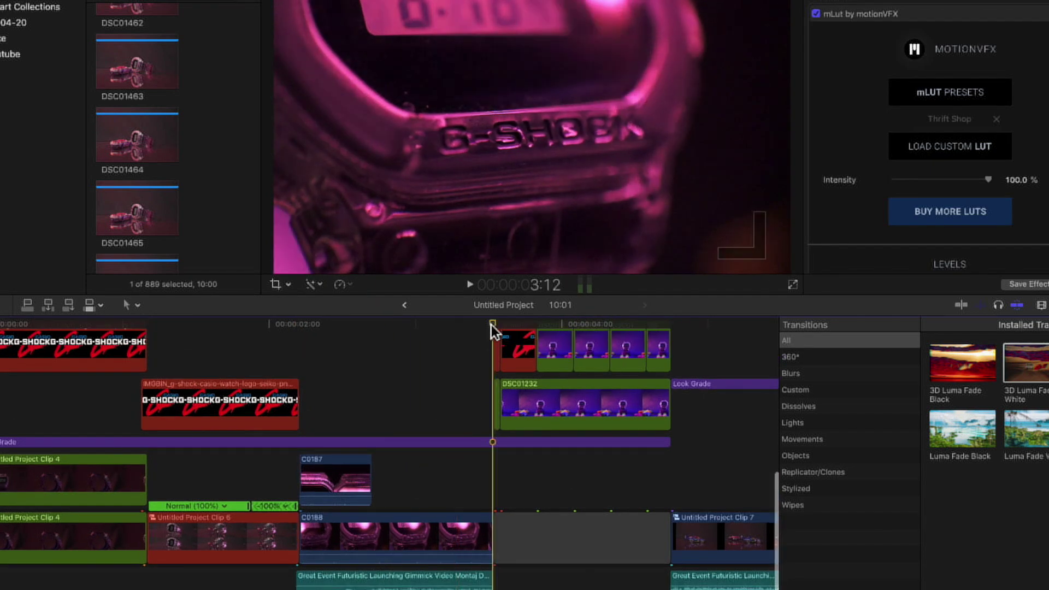
key("Down")
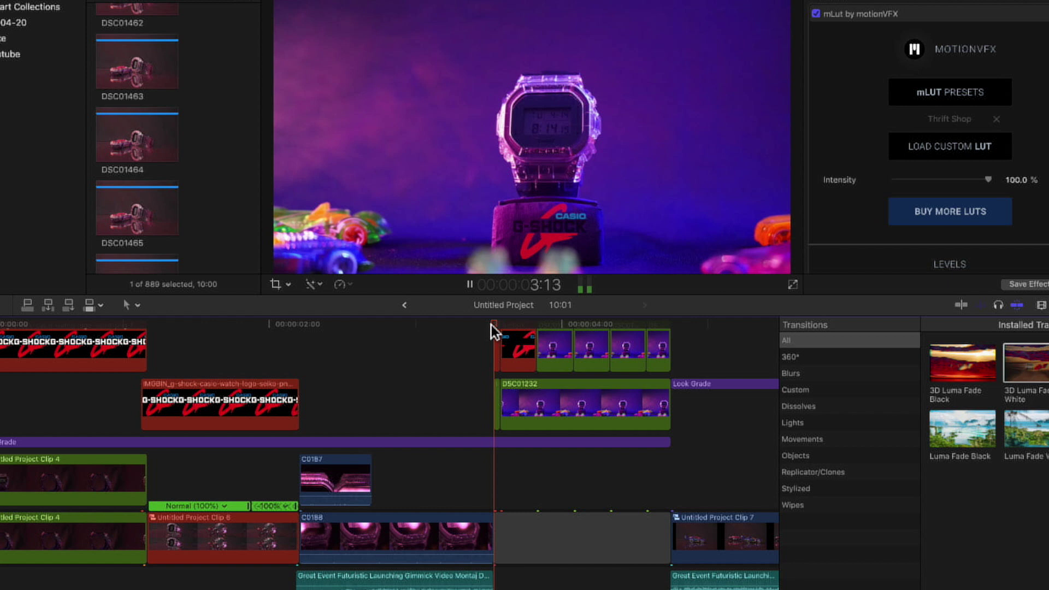
key("Down")
Step: Step frame by frame from 3:13 through the logo-overlay cut
left_click(503, 324)
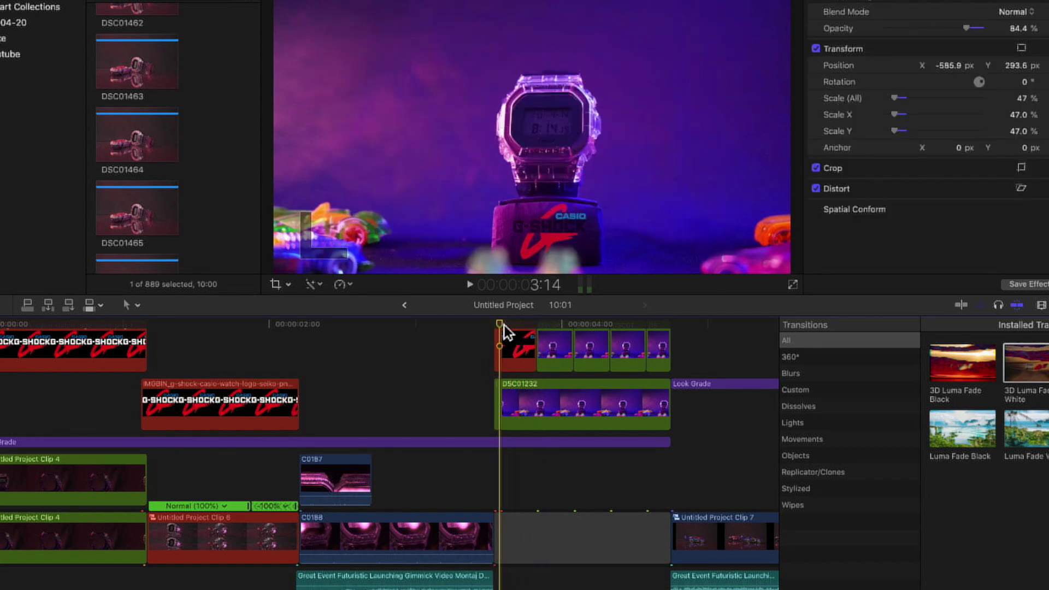
key("Left")
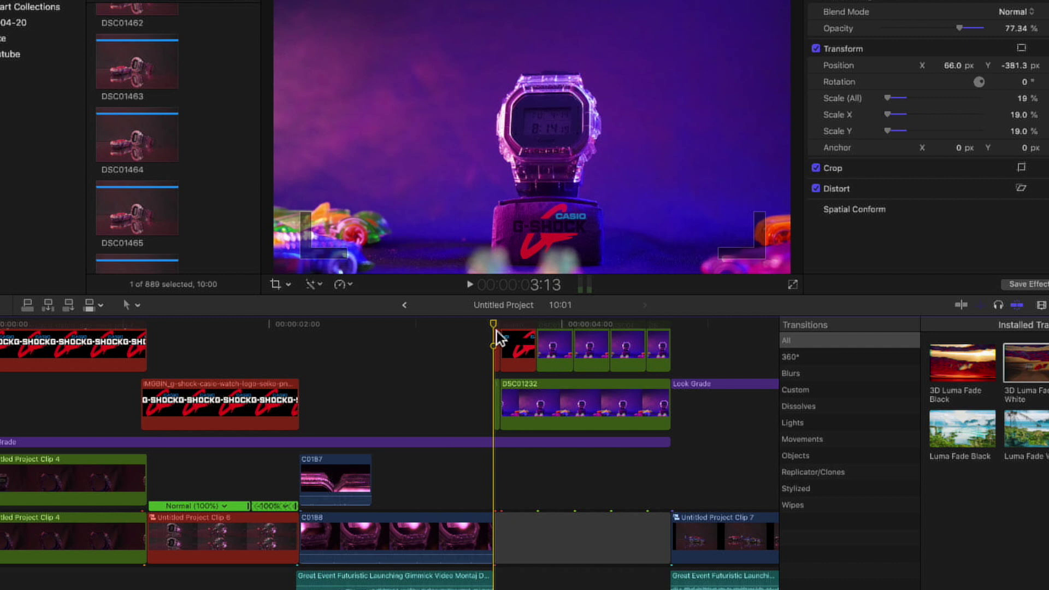
key("Right")
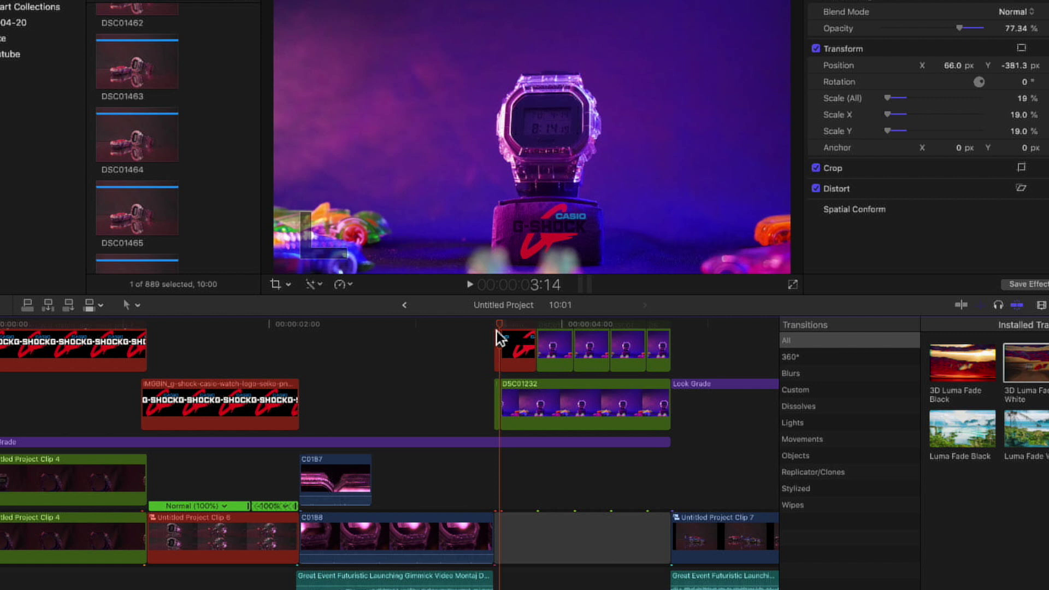
key("Right")
key("Right")
key("Right")
key("Right")
key("Right")
key("Right")
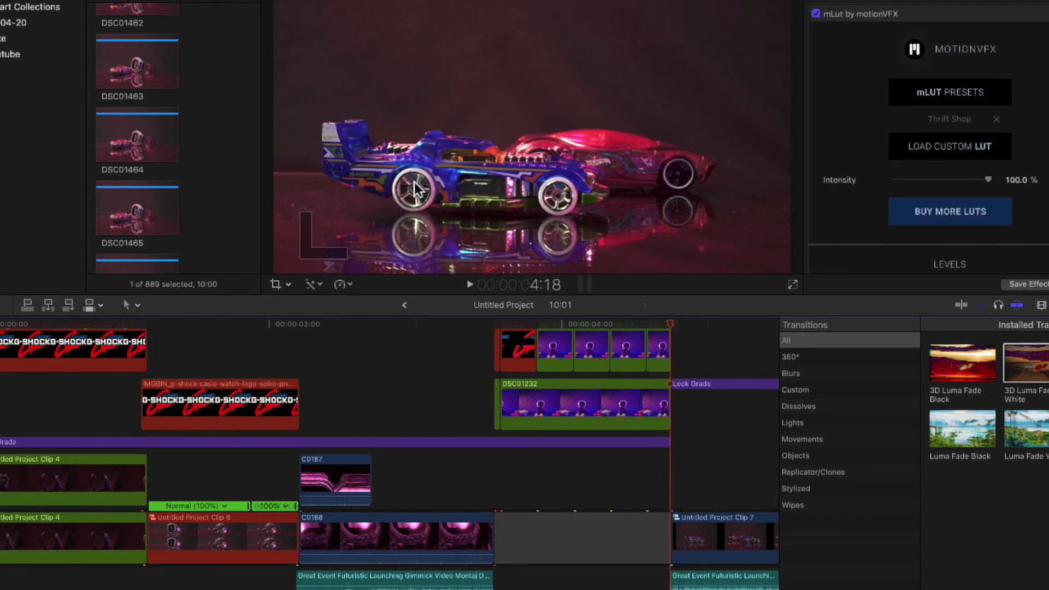
Step: Replay from 3:12, then park one frame into the toy-car shot at 4:18
left_click(496, 322)
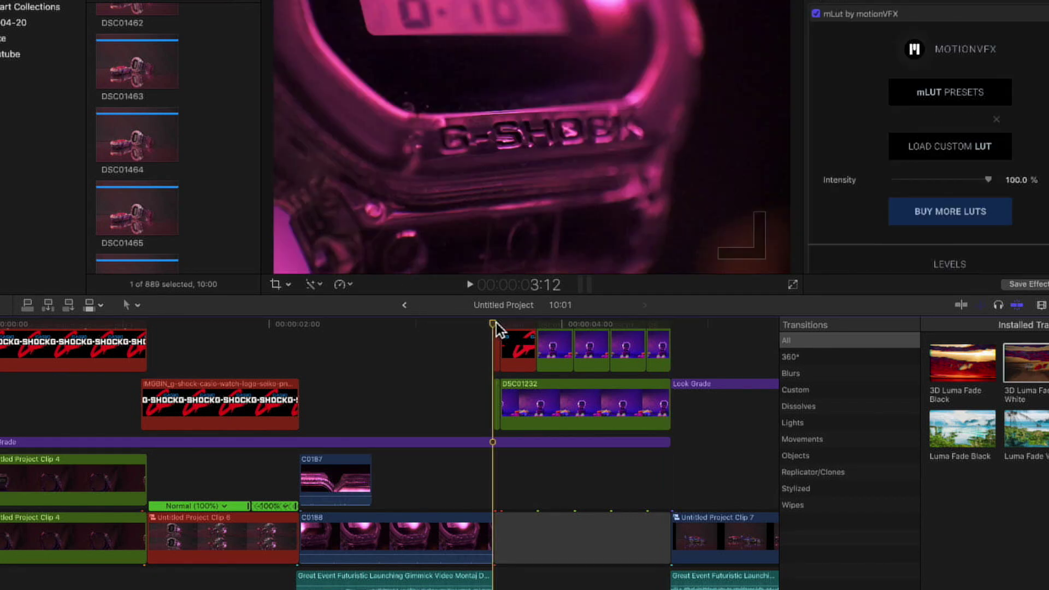
key("space")
key("space")
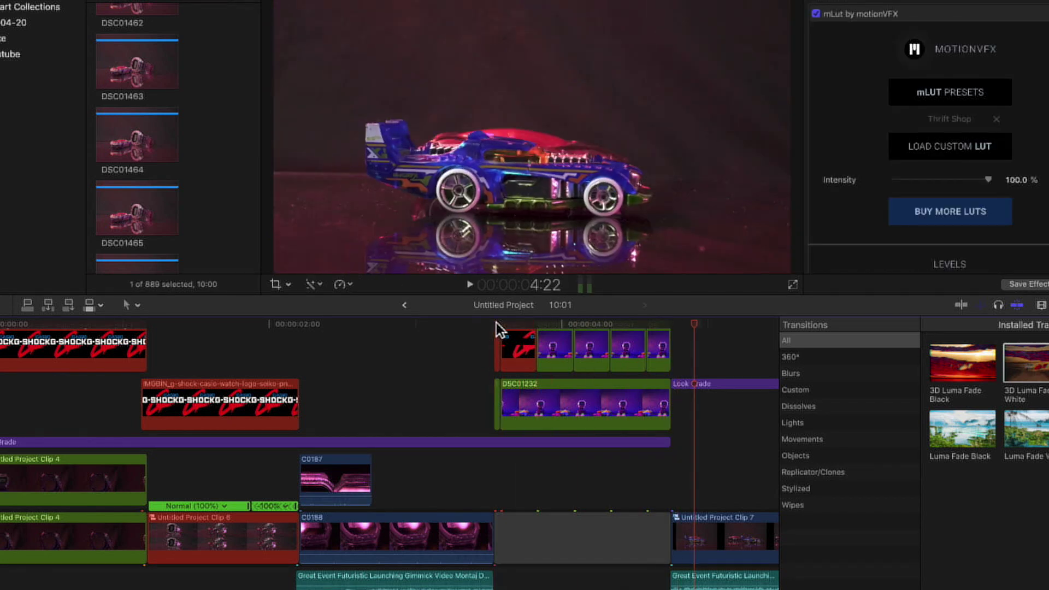
scroll(651, 350, "right", 5)
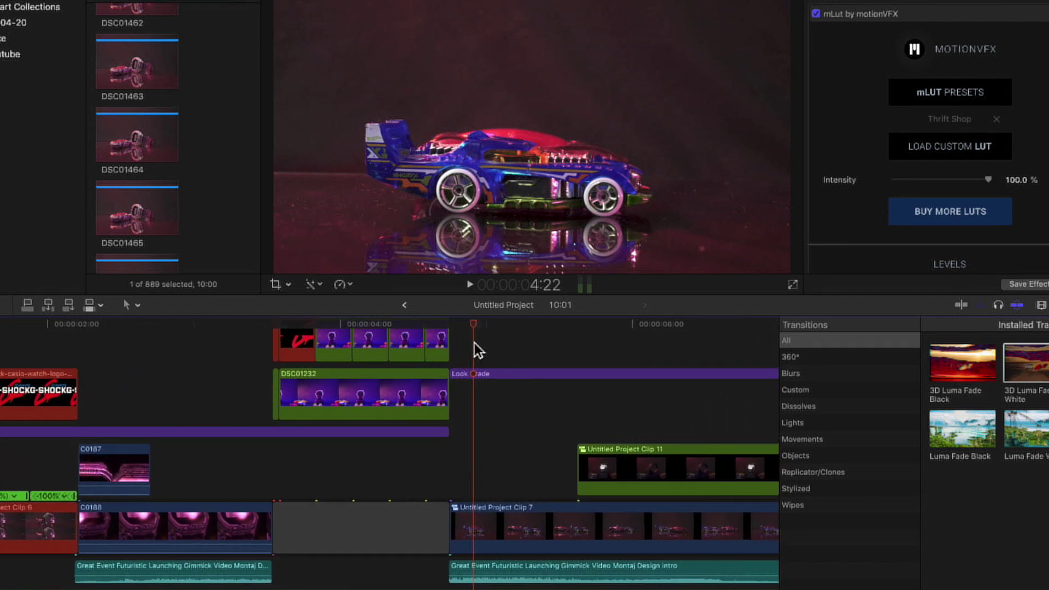
left_click(468, 326)
left_click_drag(468, 328, 460, 327)
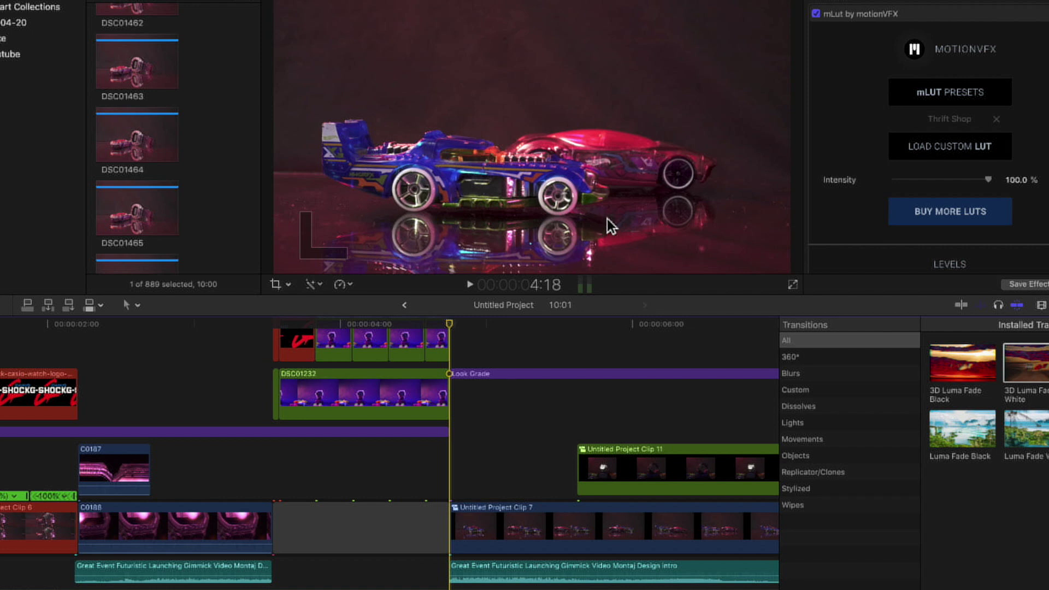
left_click(457, 327)
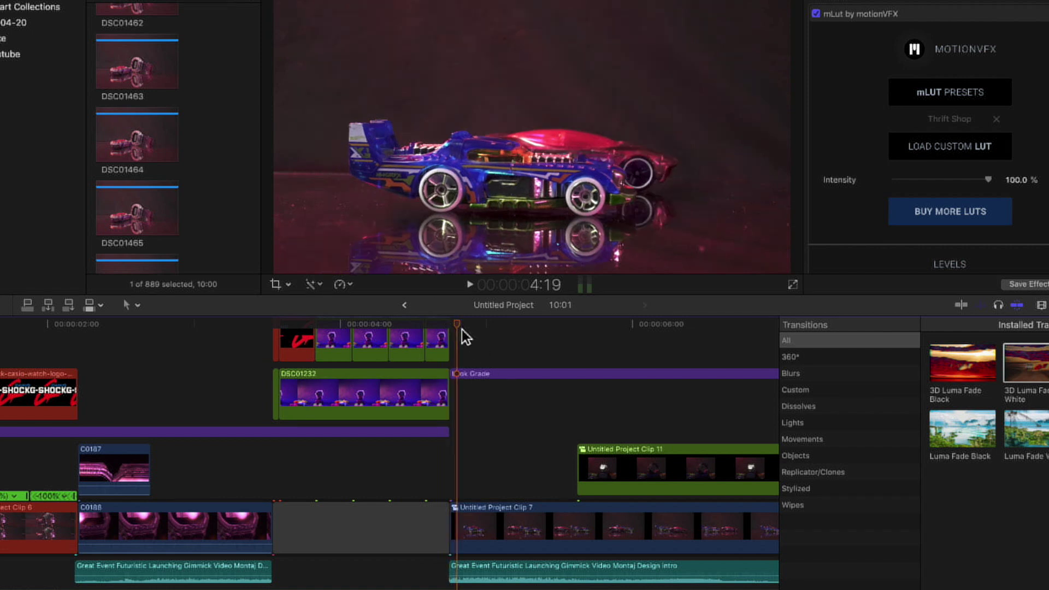
Step: Step frame by frame through the toy-car shot between 4:18 and 5:00
key("Left")
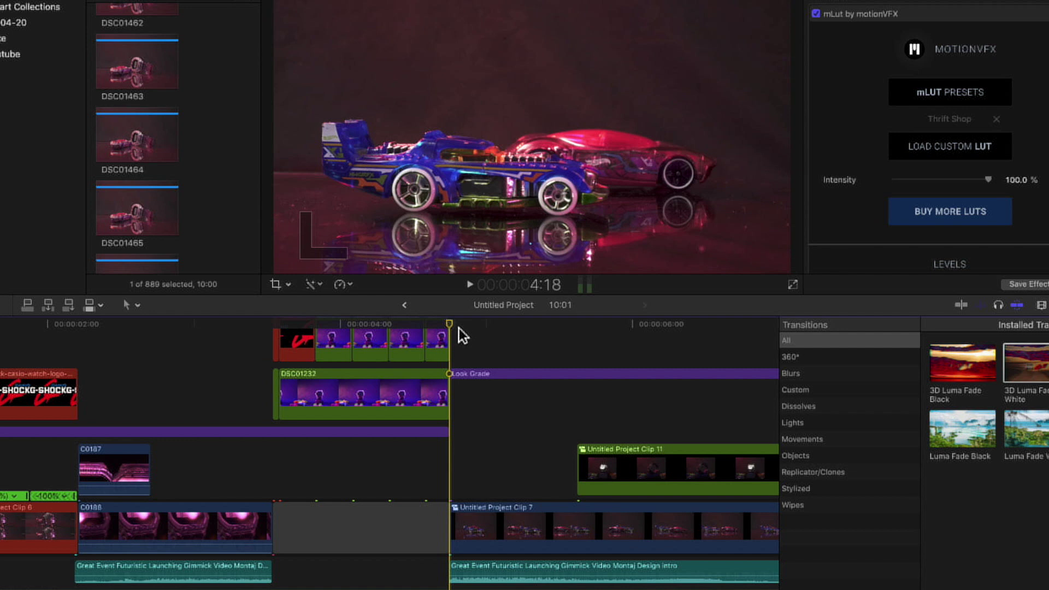
key("Right")
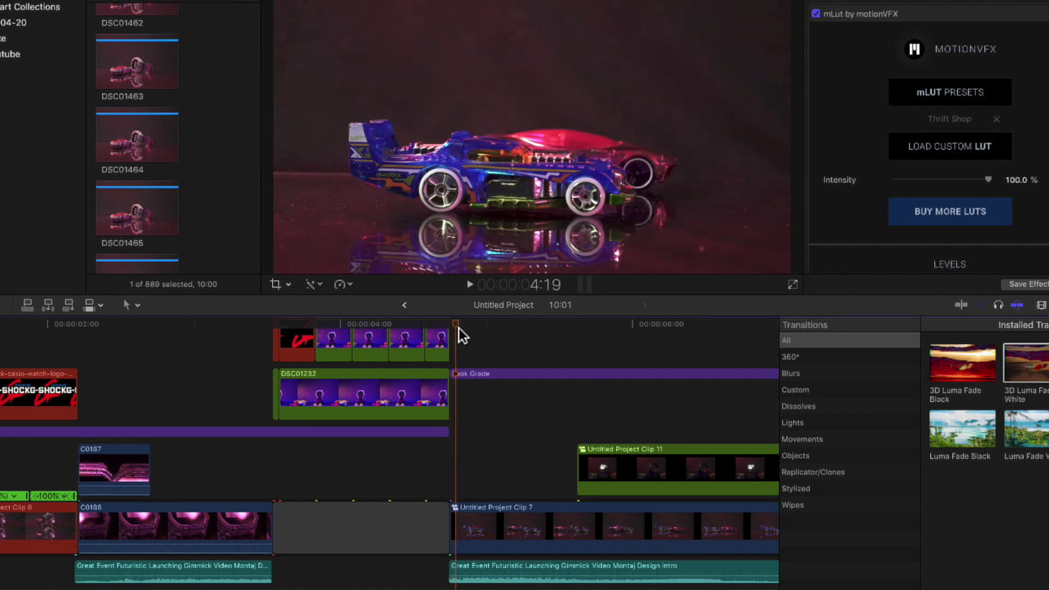
key("Right")
key("Right")
key("Right")
key("Right")
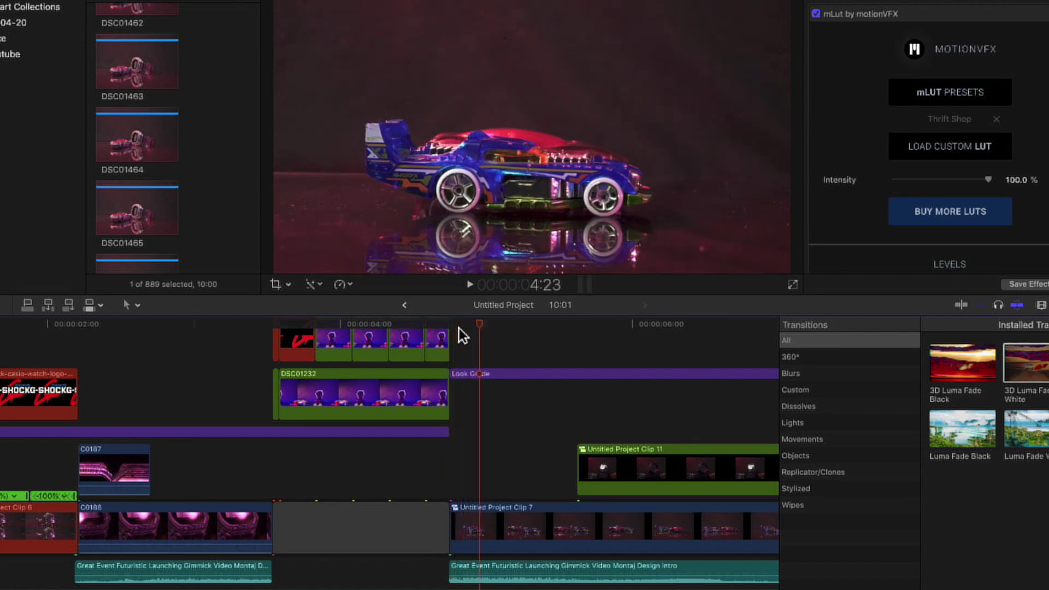
key("Left")
key("Left")
key("Left")
key("Left")
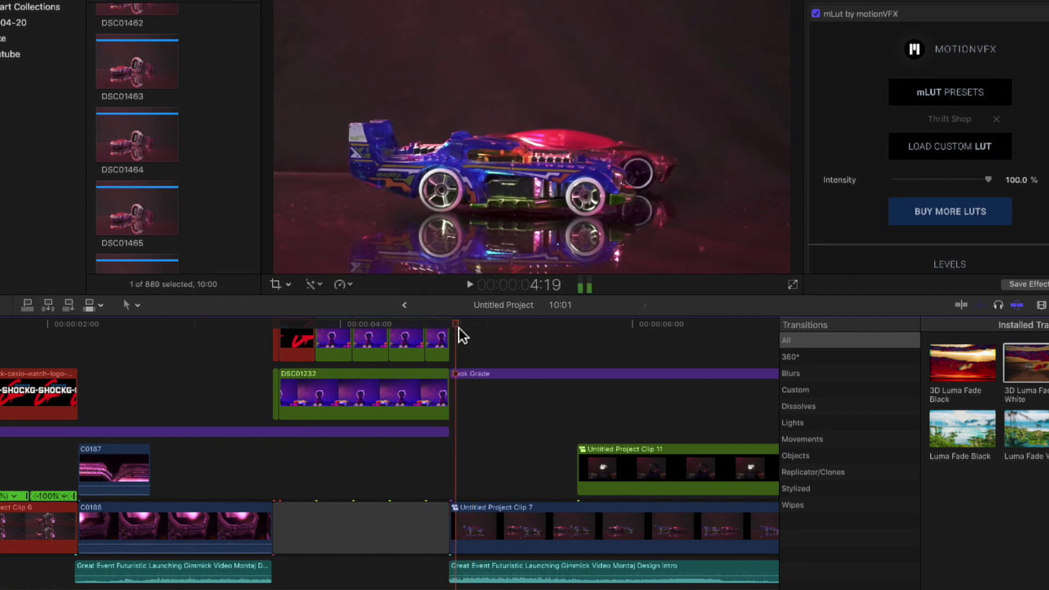
key("Right")
key("Right")
key("Right")
key("Right")
key("Right")
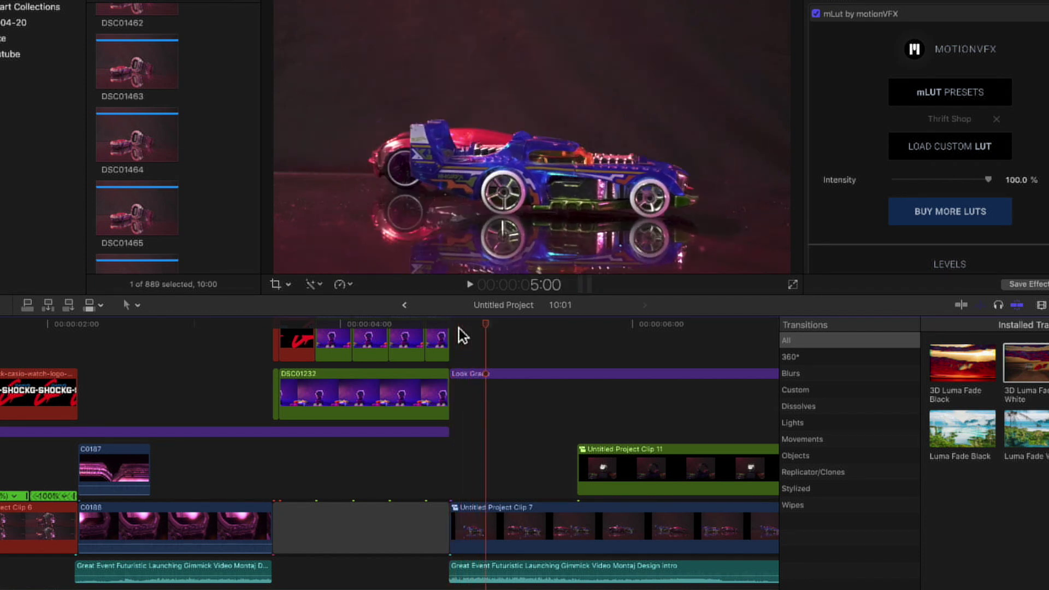
key("Left")
Step: Advance past 5:09 into the next shot, return to the two-cars frame near 5:07, and play
key("Right")
key("Right")
key("Right")
key("Right")
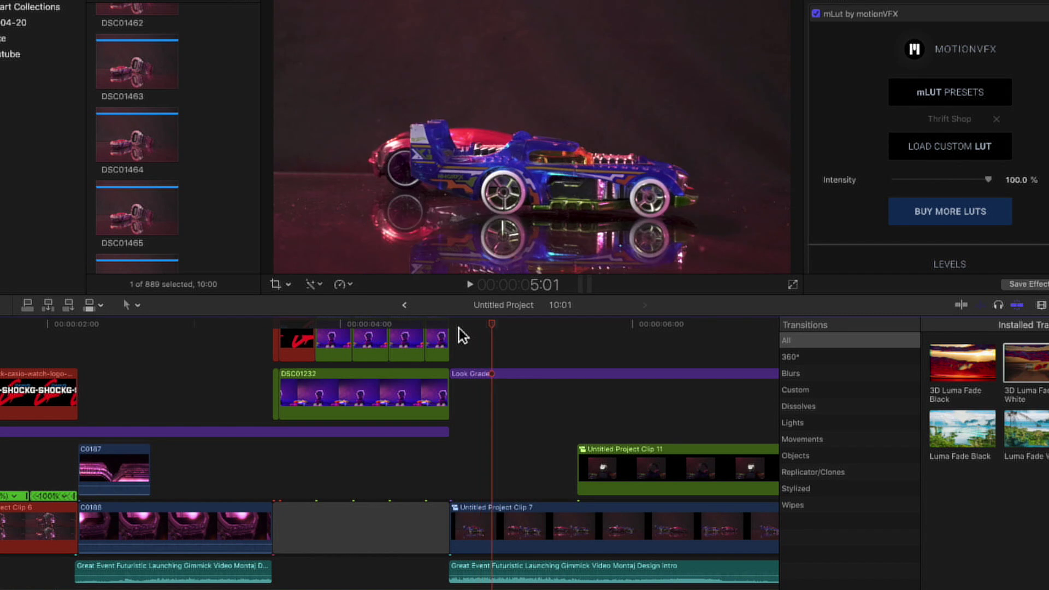
key("Right")
key("Right")
key("Right")
key("Right")
key("Right")
key("Right")
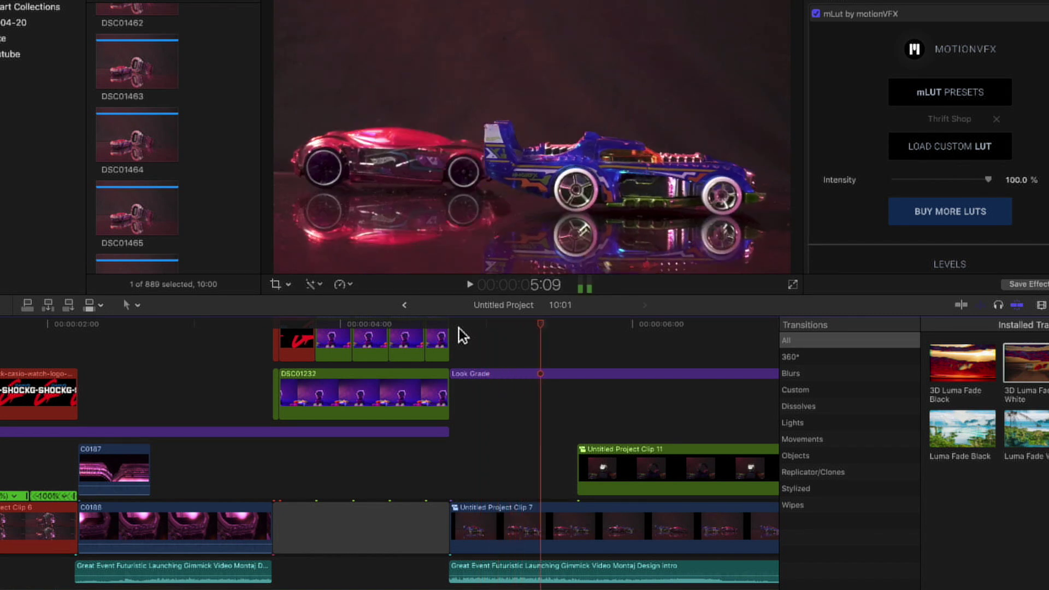
key("Right")
key("Right")
key("Right")
key("Right")
key("Right")
key("Right")
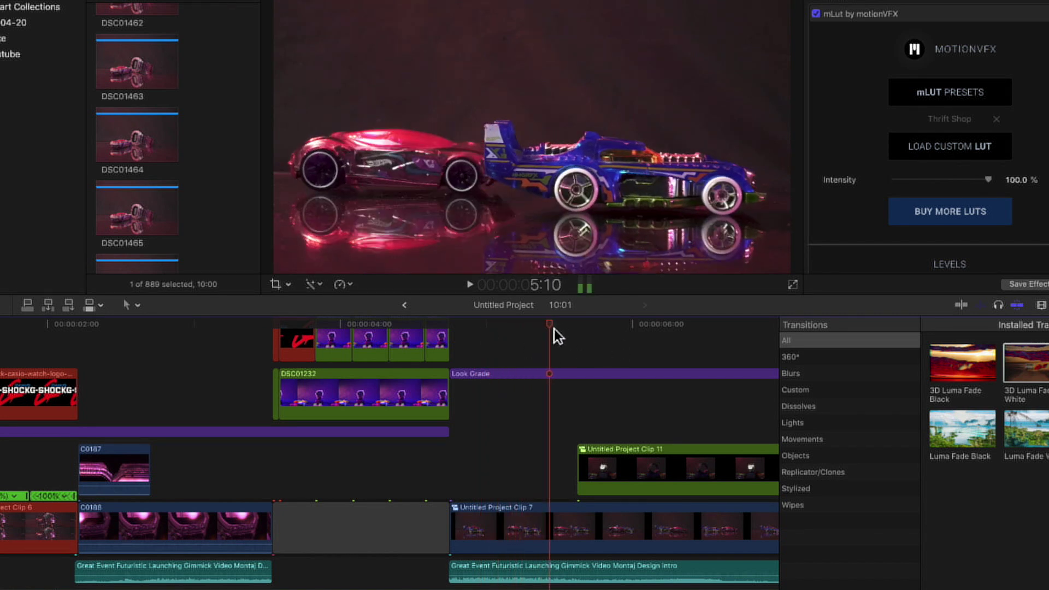
key("Right")
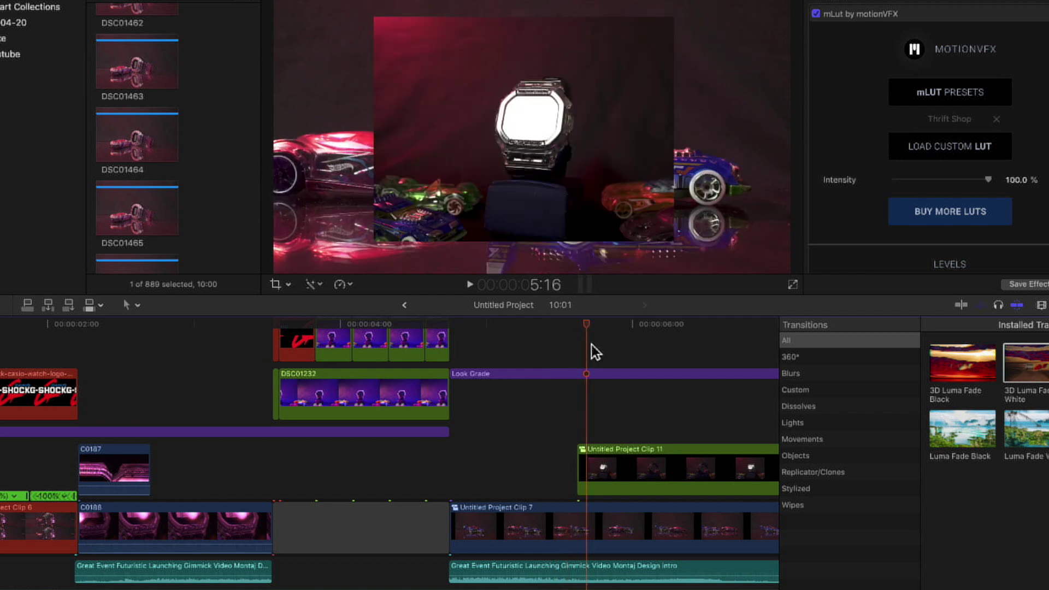
left_click(615, 350)
left_click(534, 345)
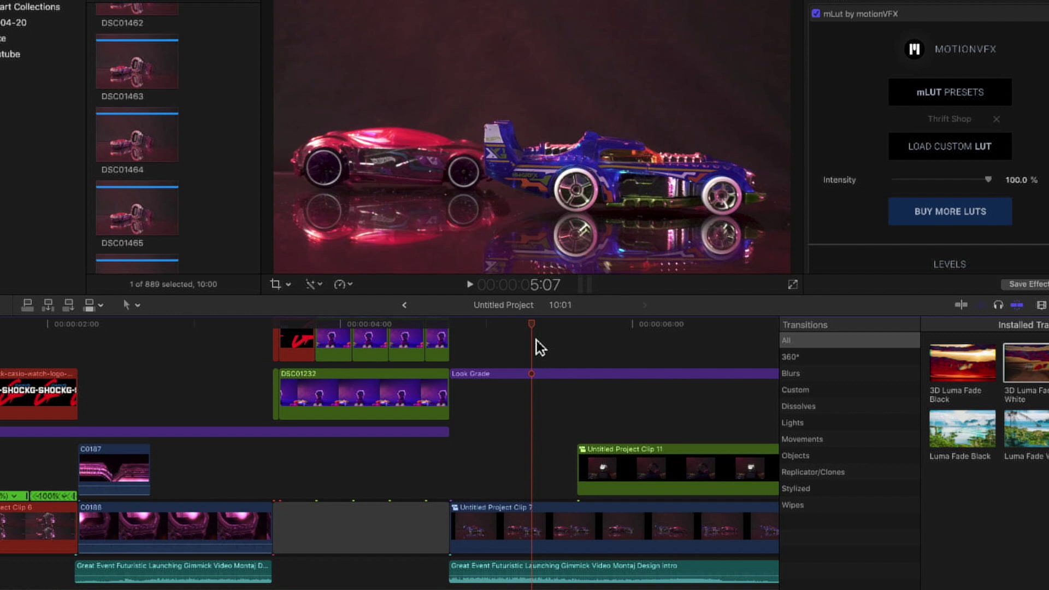
key("space")
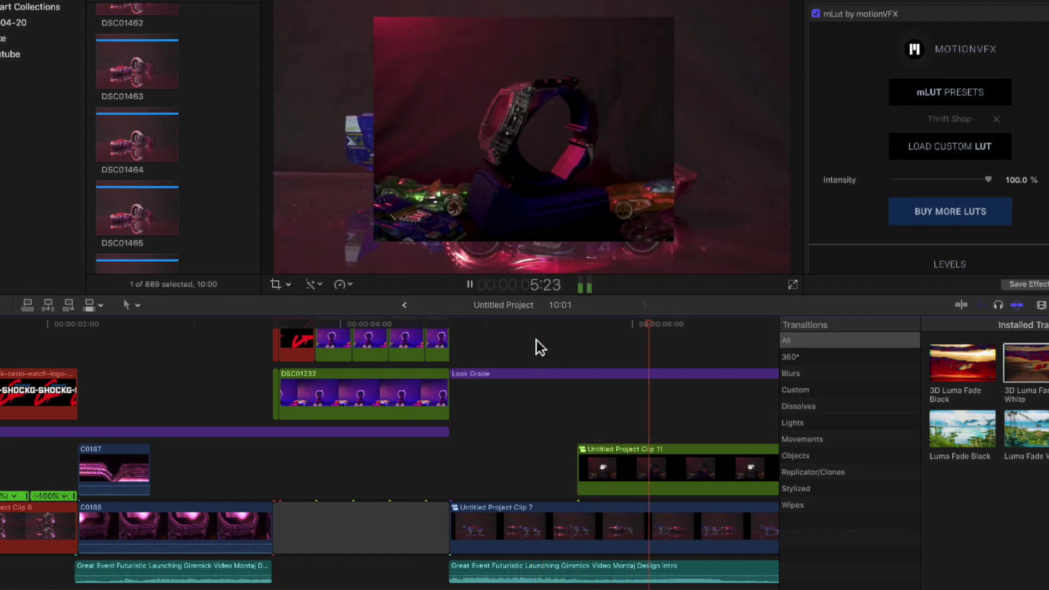
key("space")
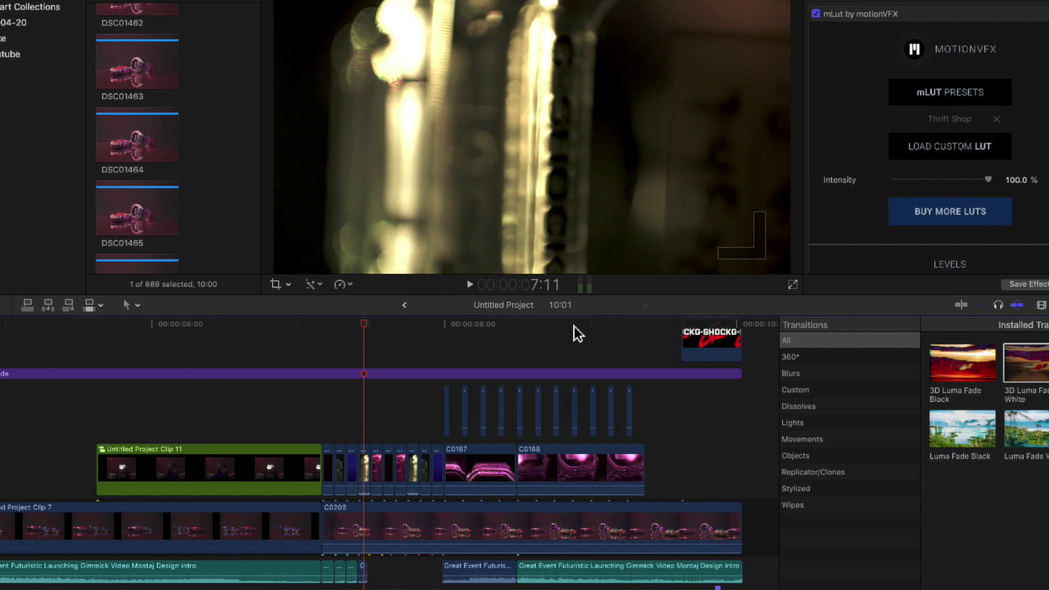
left_click_drag(367, 343, 118, 425)
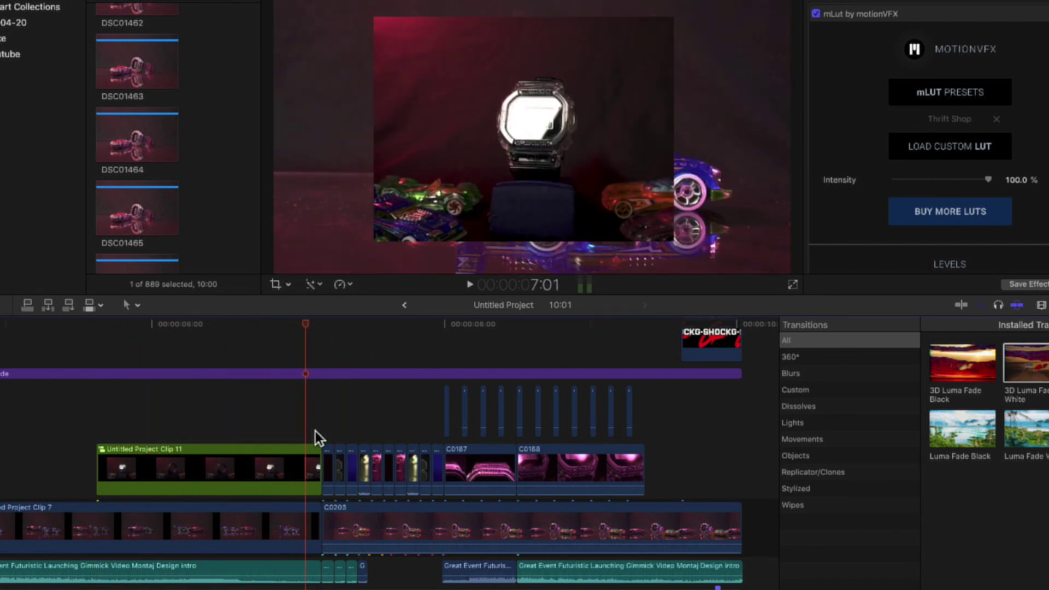
key("Right")
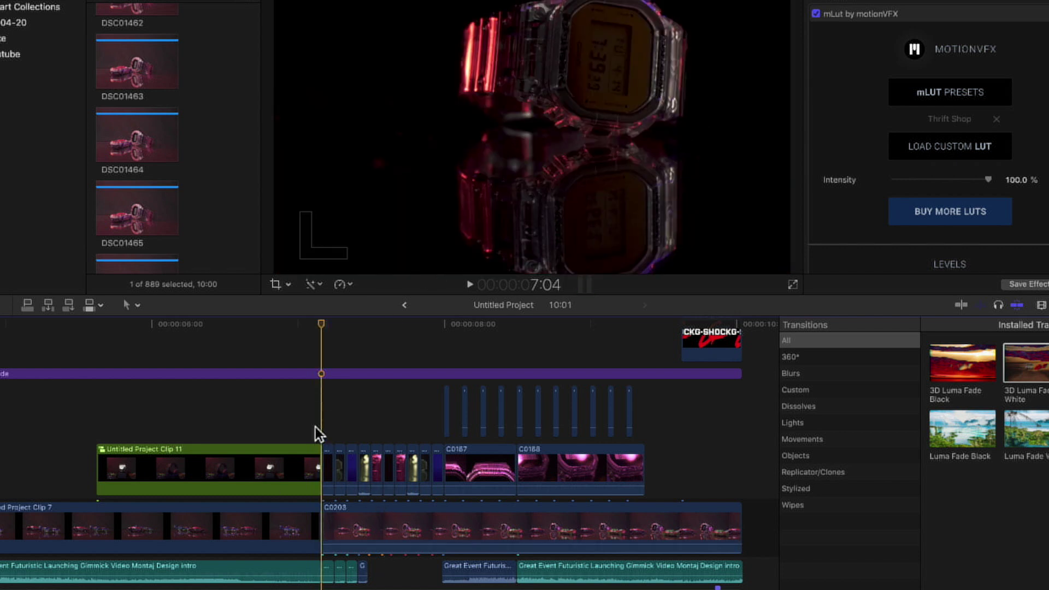
key("Right")
key("Right")
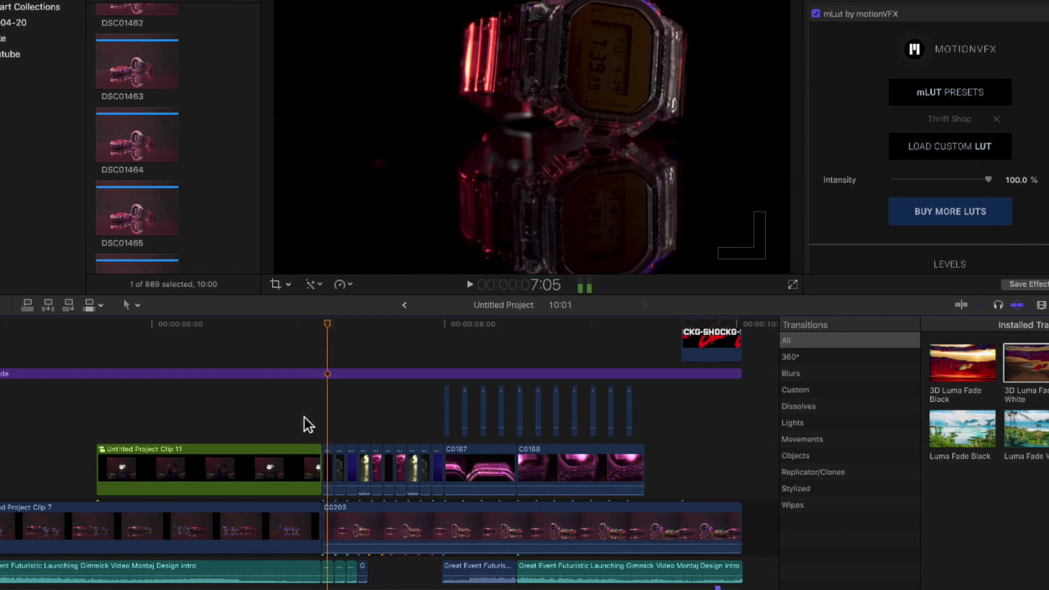
key("Right")
key("Right")
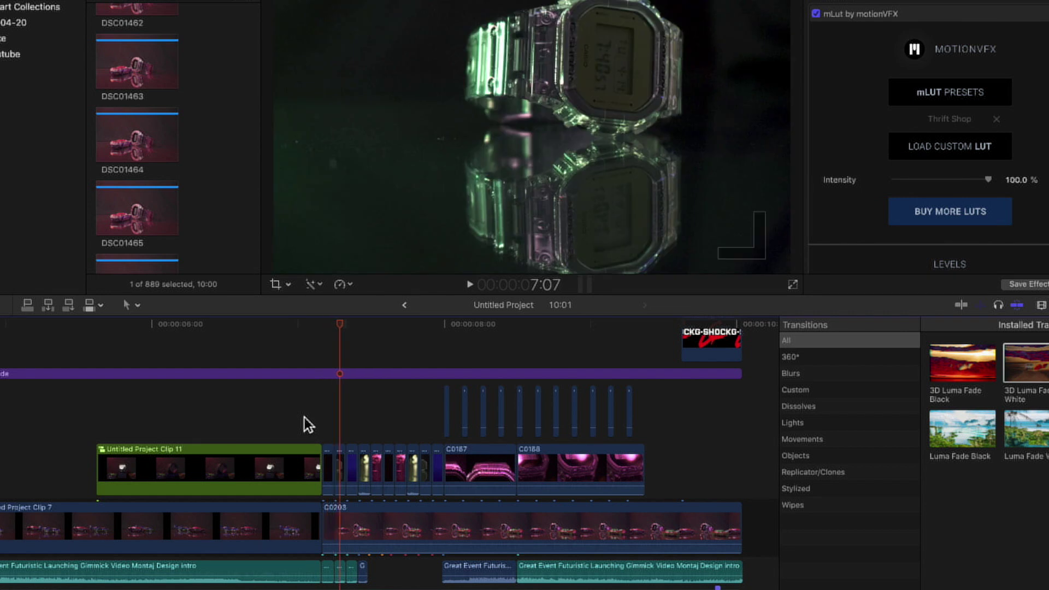
key("Left")
key("Left")
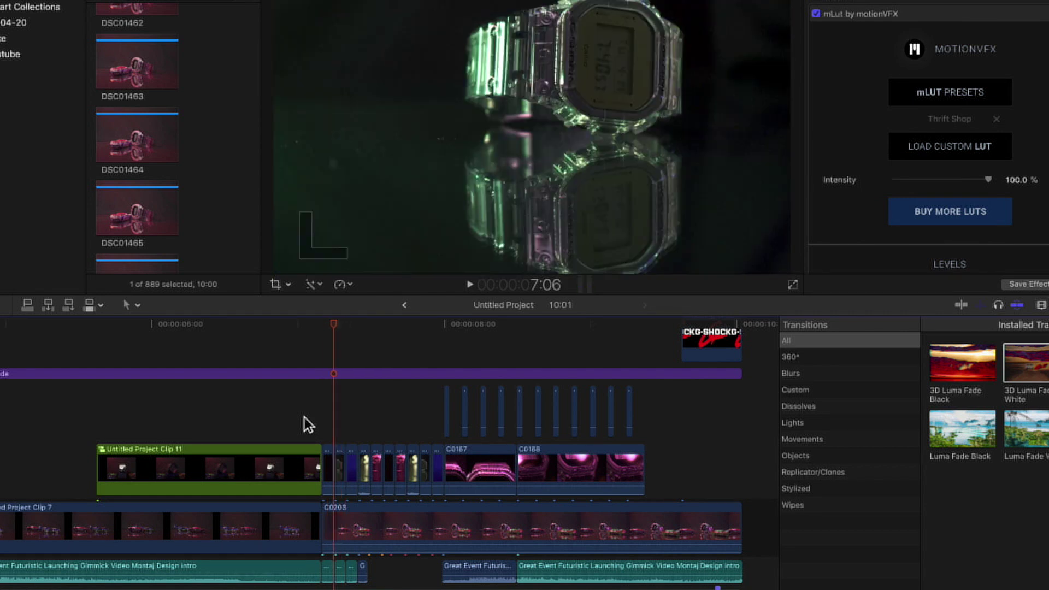
key("Right")
key("Right")
key("Right")
key("Right")
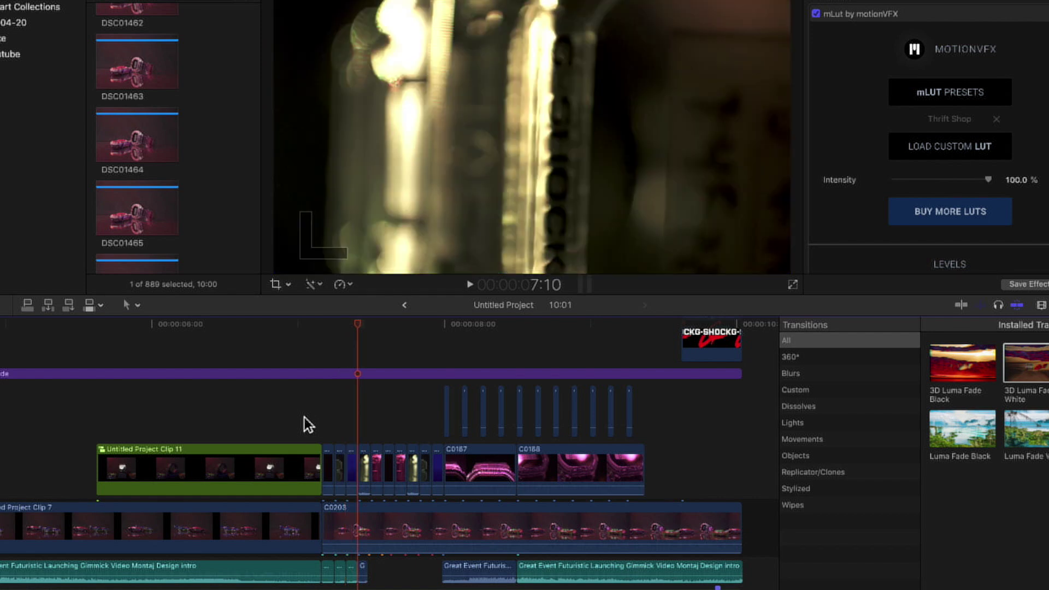
key("Right")
key("Right")
key("Right")
key("Right")
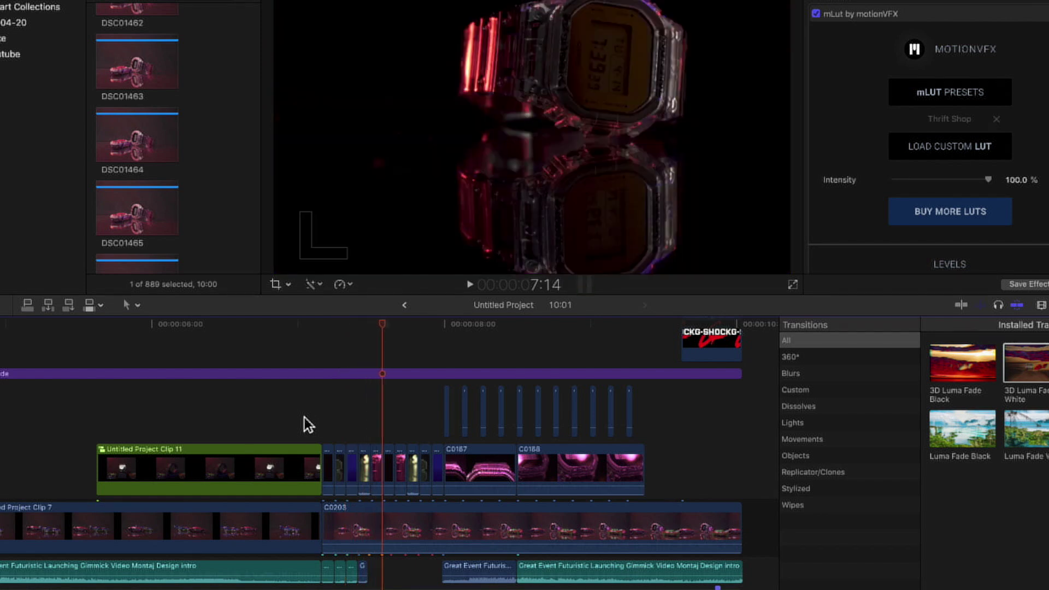
key("Right")
key("Right")
key("Right")
key("Right")
key("Right")
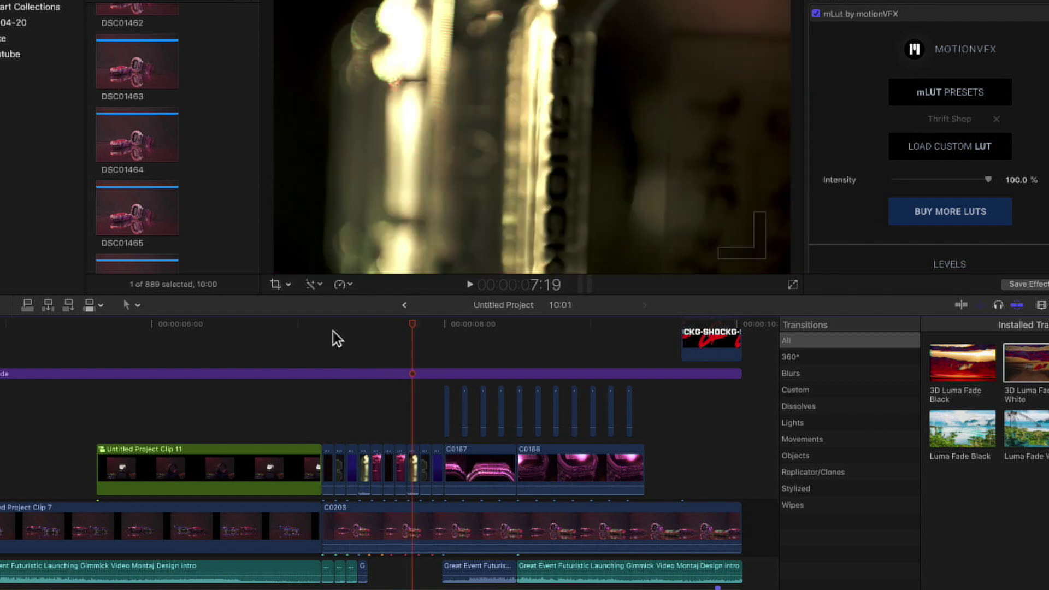
left_click(322, 331)
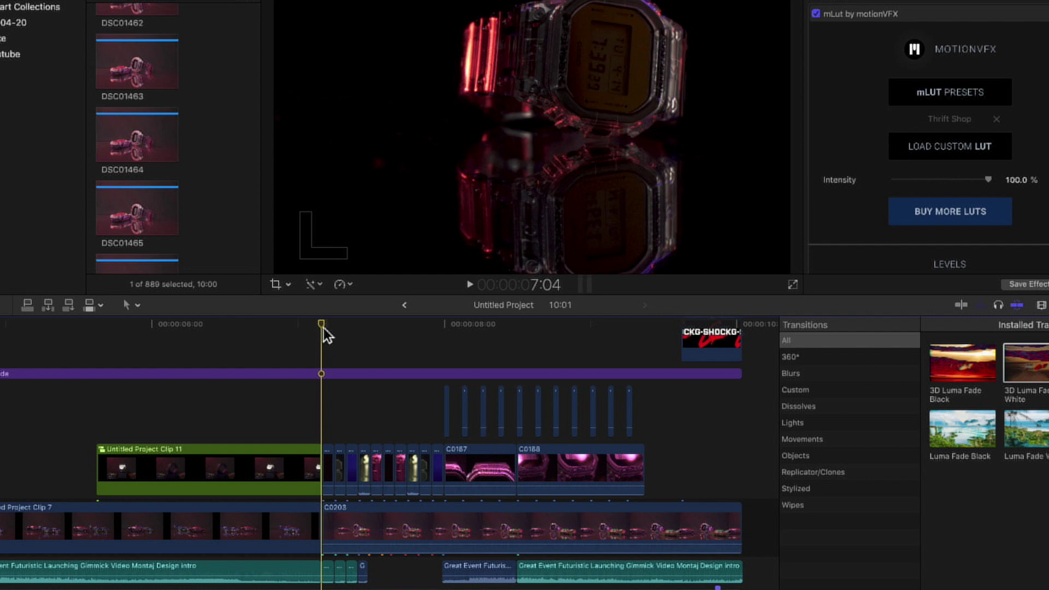
key("space")
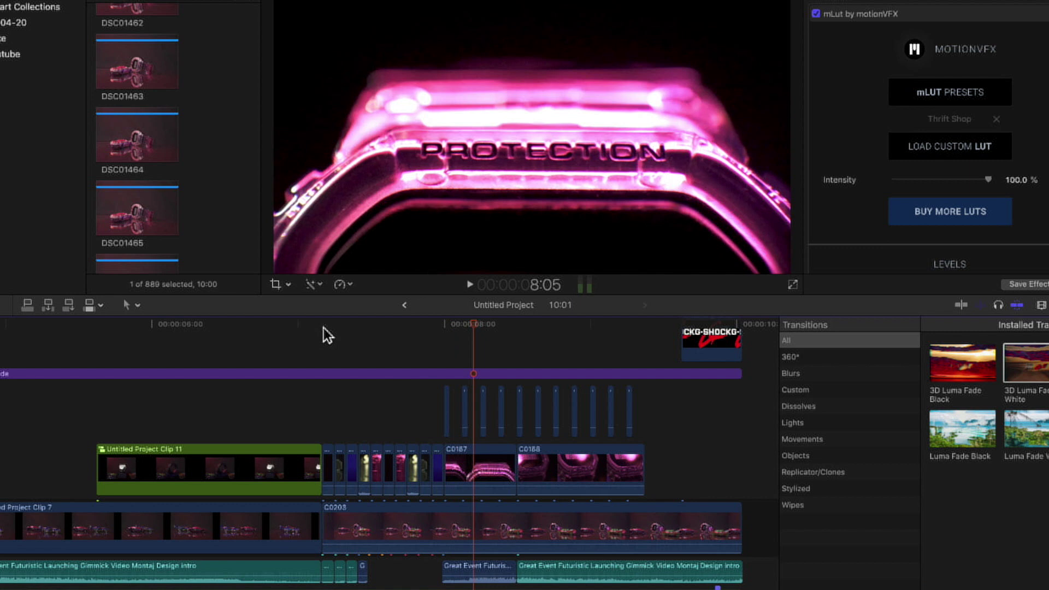
left_click(443, 328)
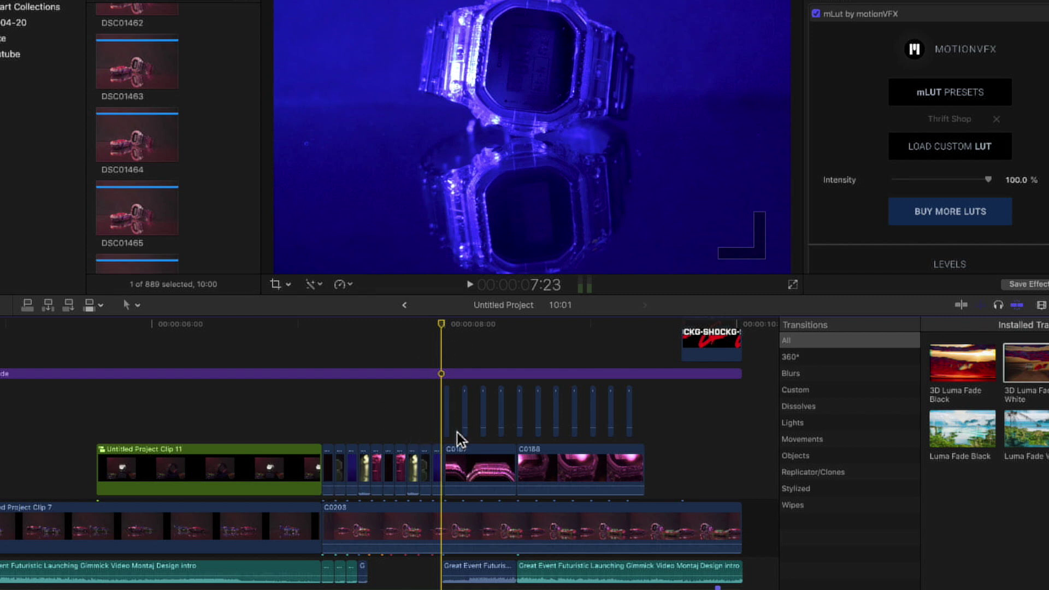
key("space")
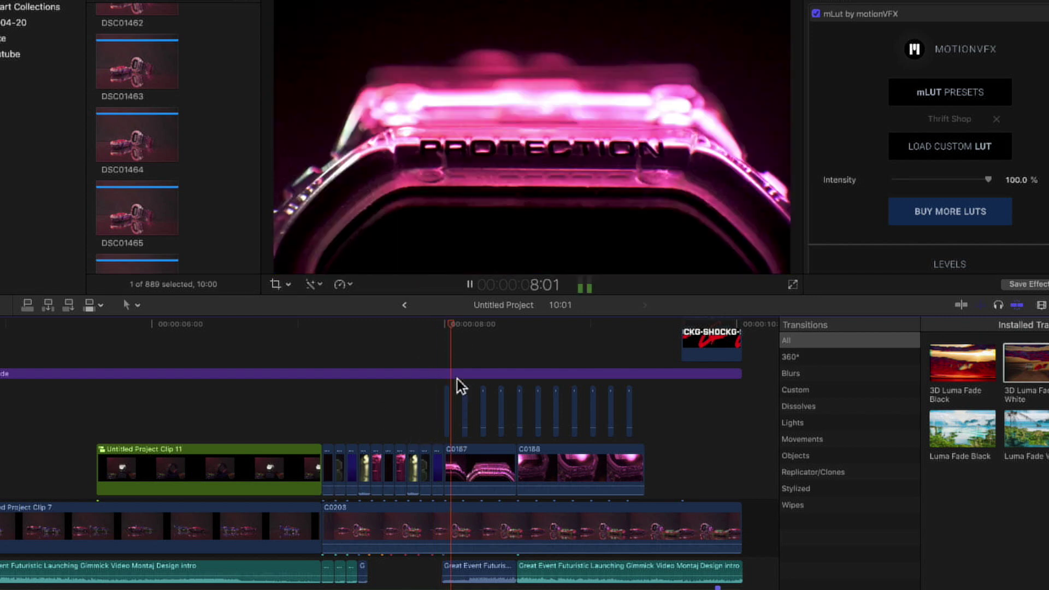
key("space")
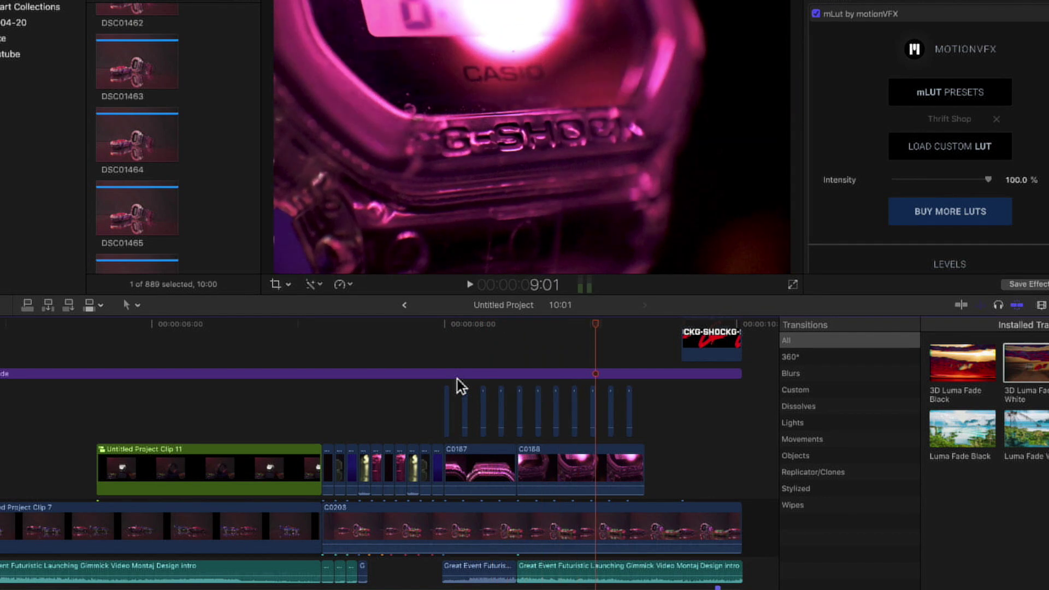
key("space")
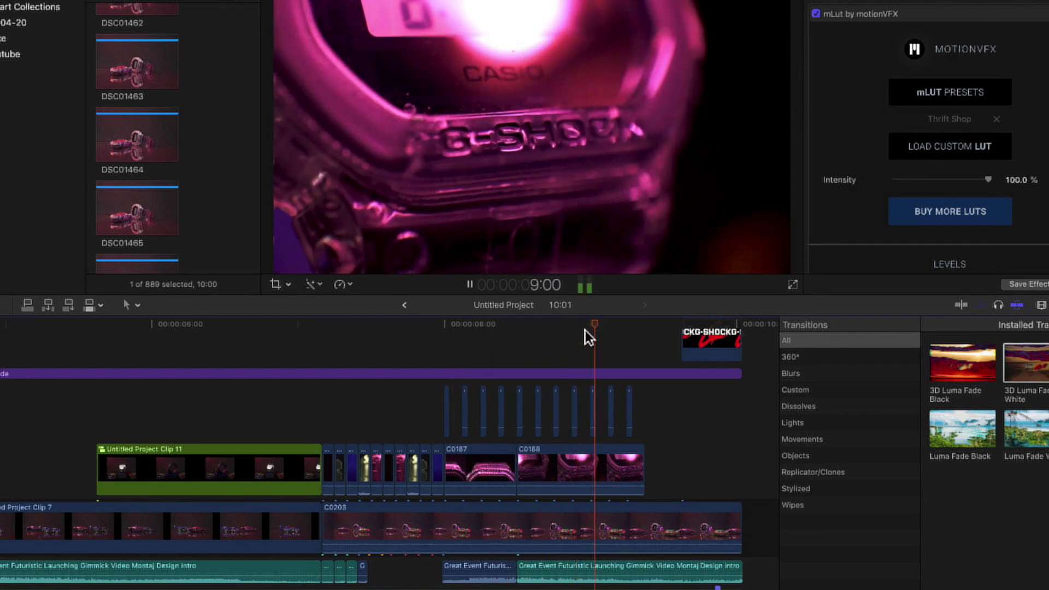
key("space")
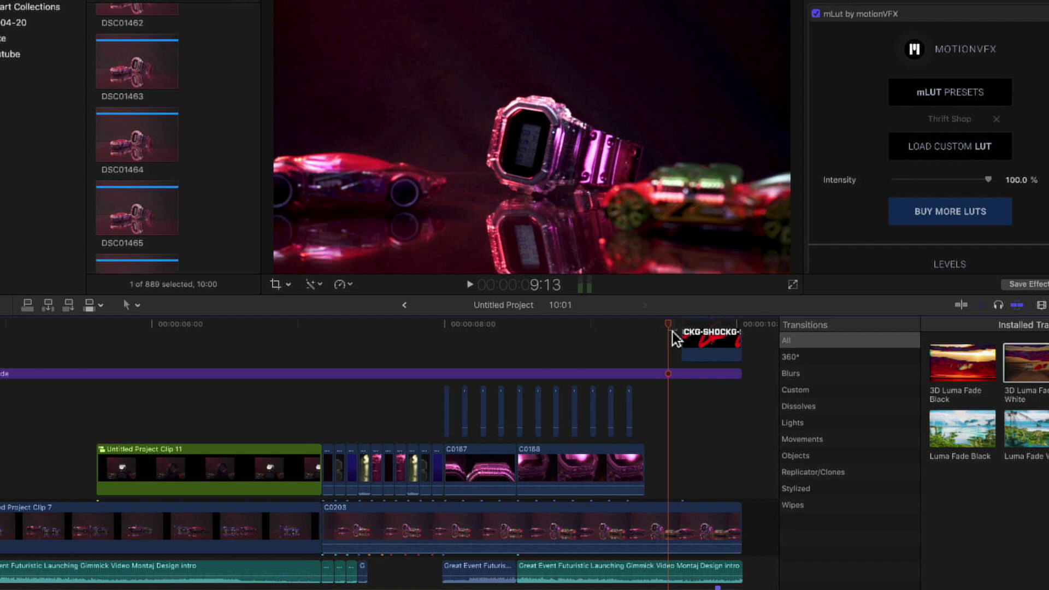
left_click_drag(672, 332, 648, 385)
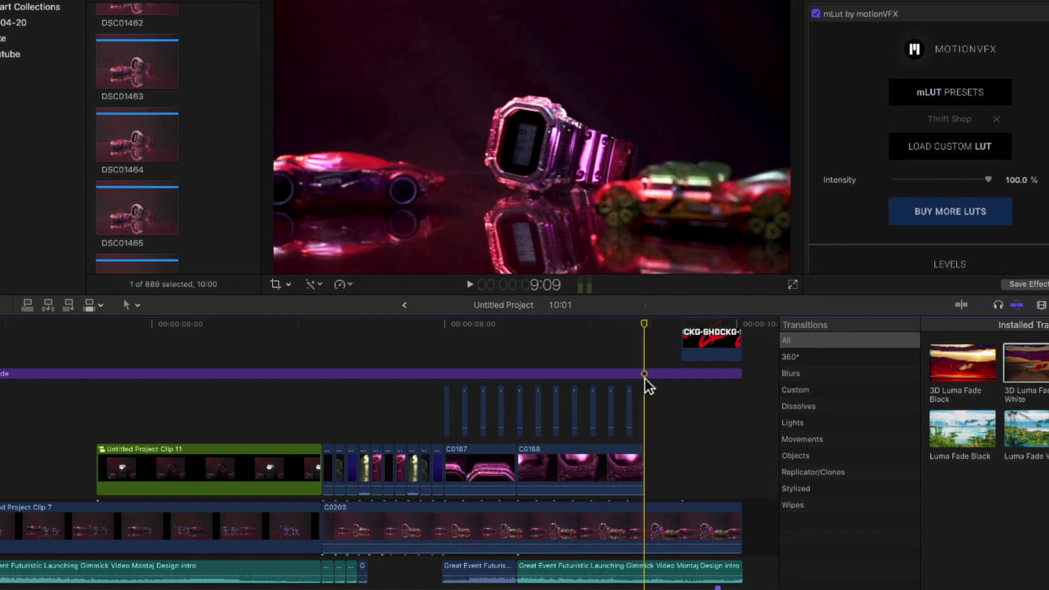
key("space")
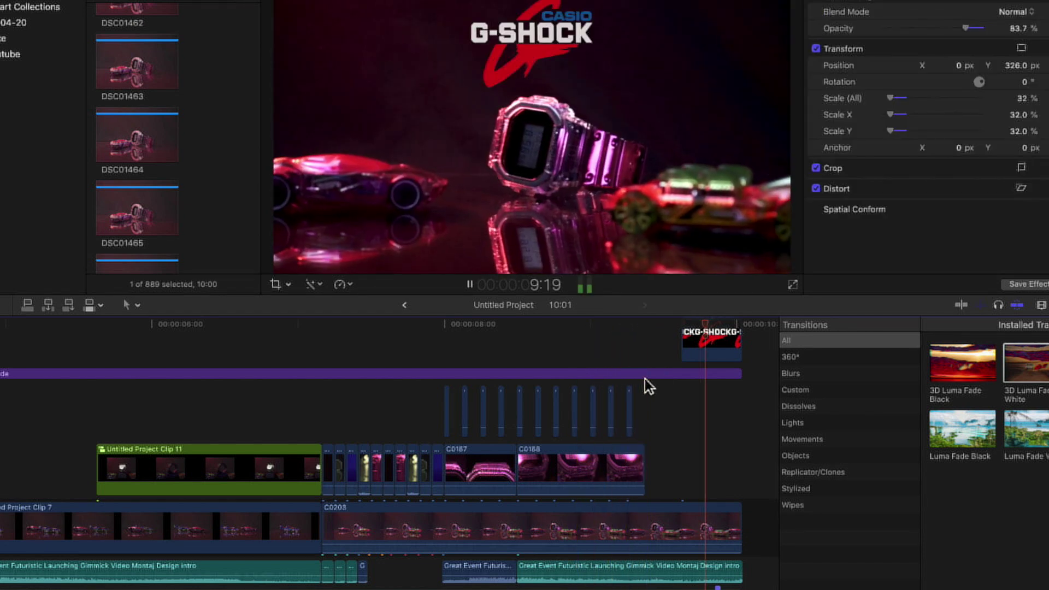
left_click(750, 325)
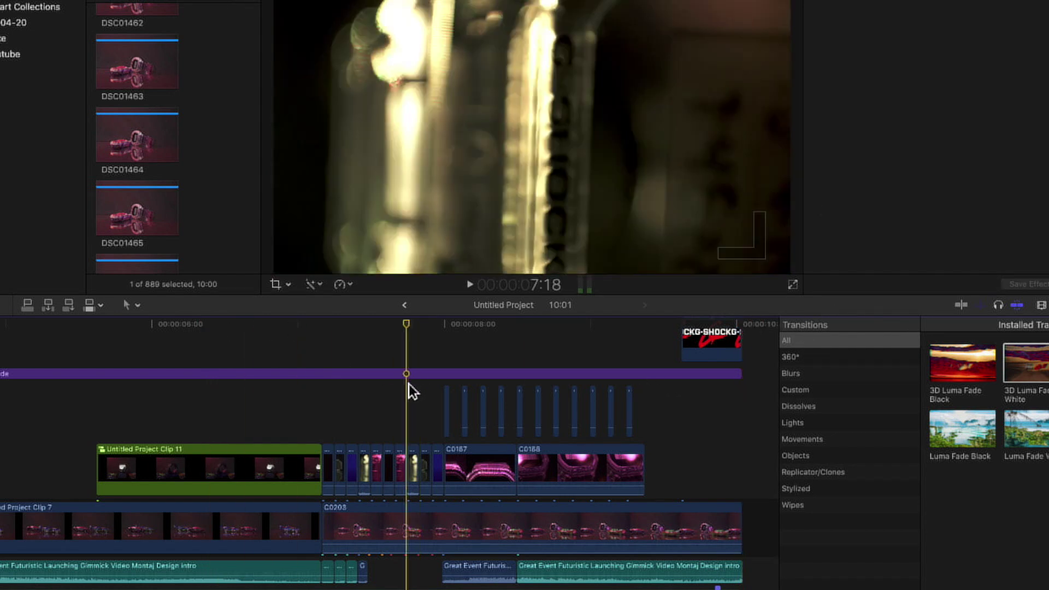
key("Home")
Step: Zoom the timeline out twice and turn off the Bonkers Beat Club music clip with V
scroll(33, 481, "up", 3)
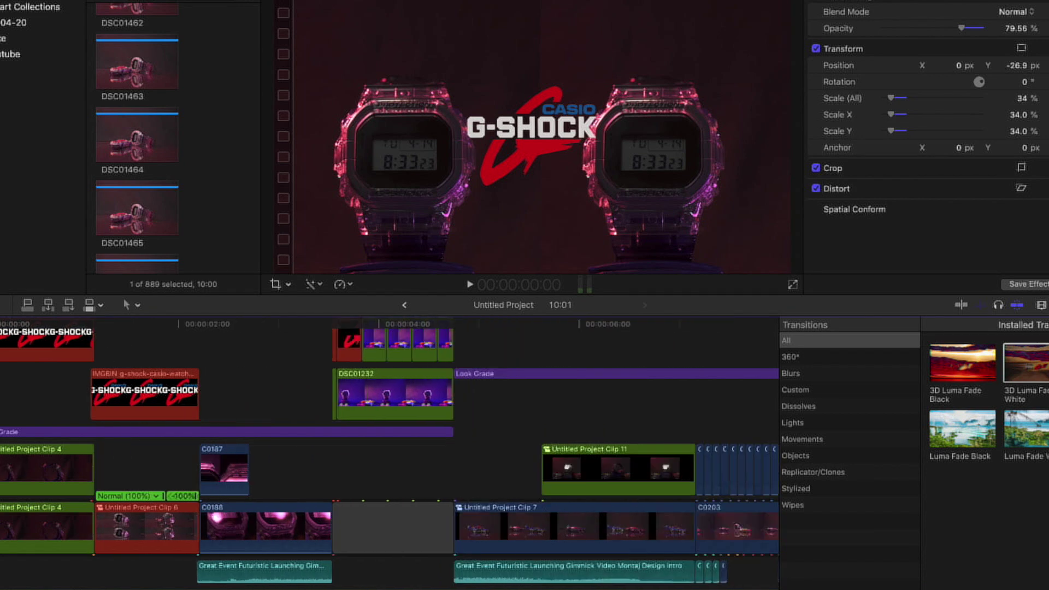
scroll(33, 480, "down", 5)
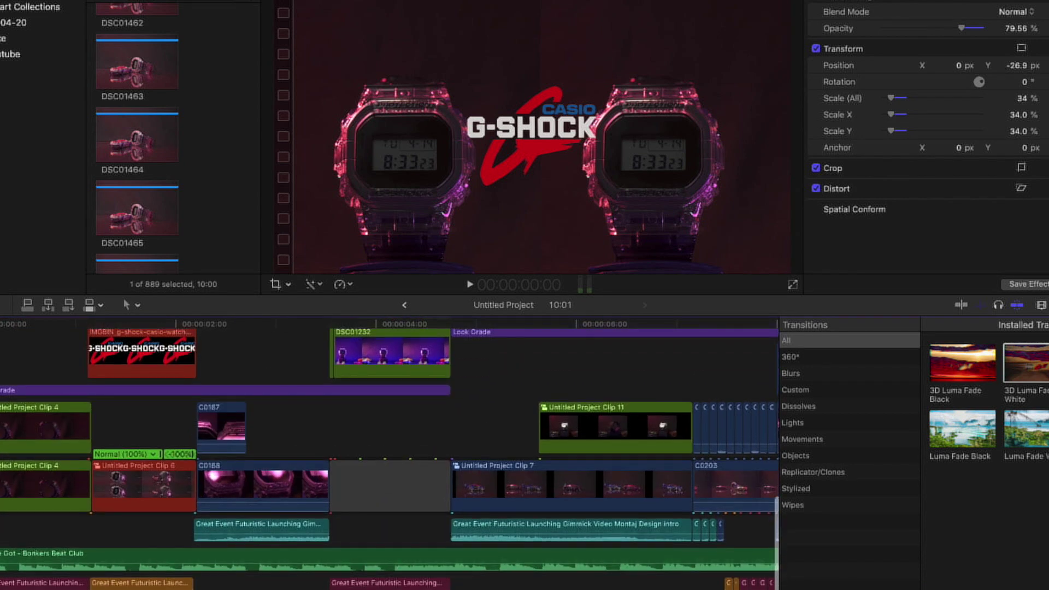
key("super+minus")
scroll(225, 478, "up", 5)
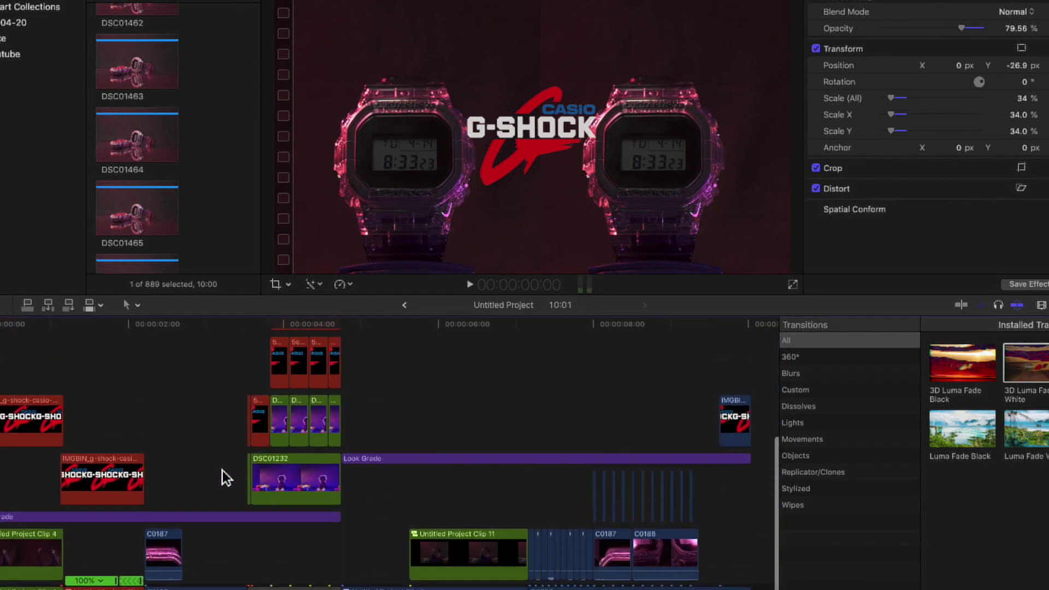
scroll(225, 478, "down", 4)
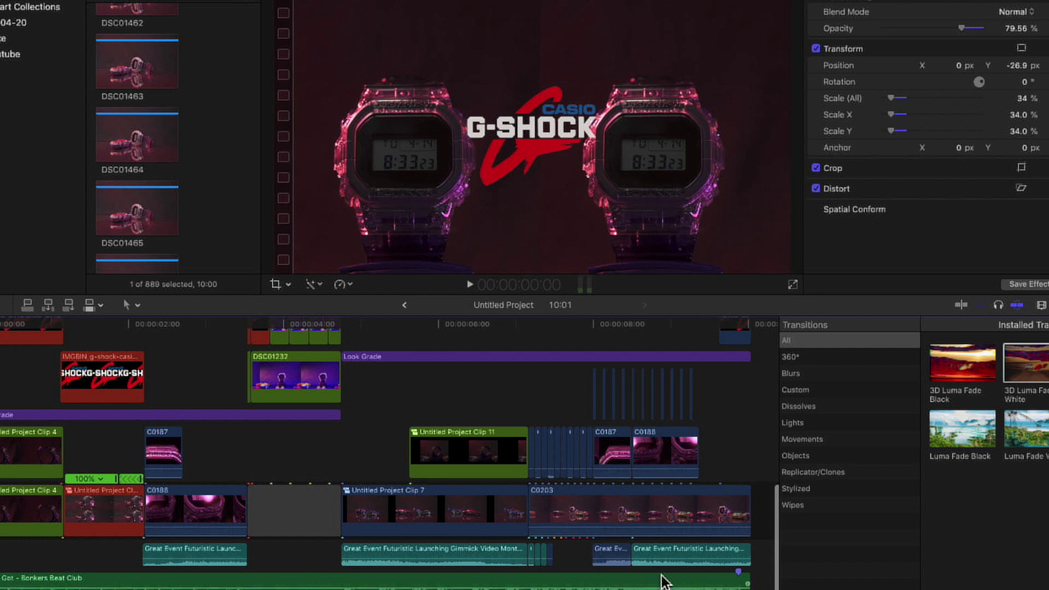
key("super+minus")
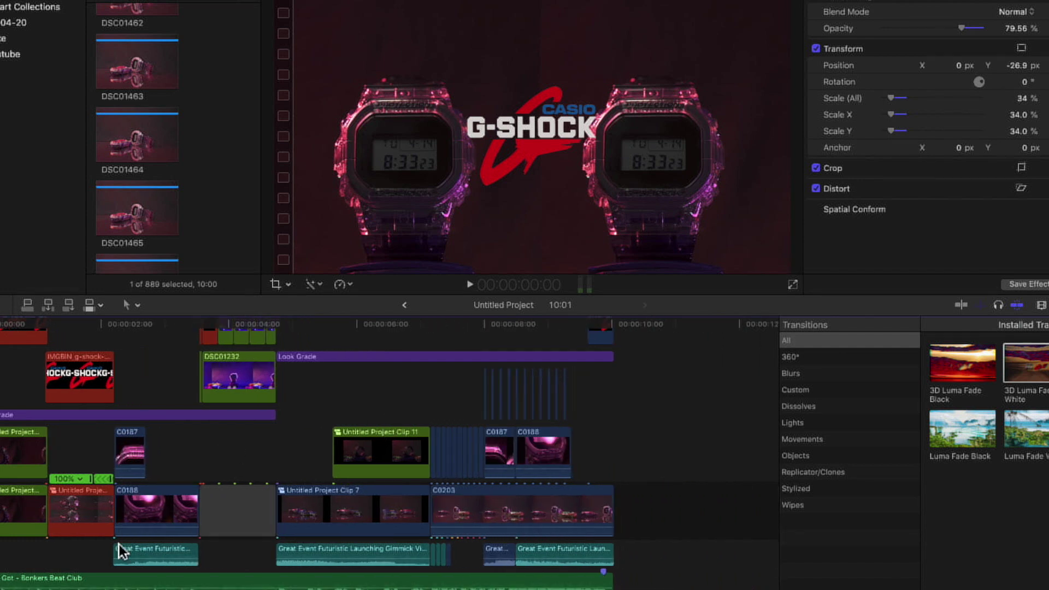
left_click(97, 582)
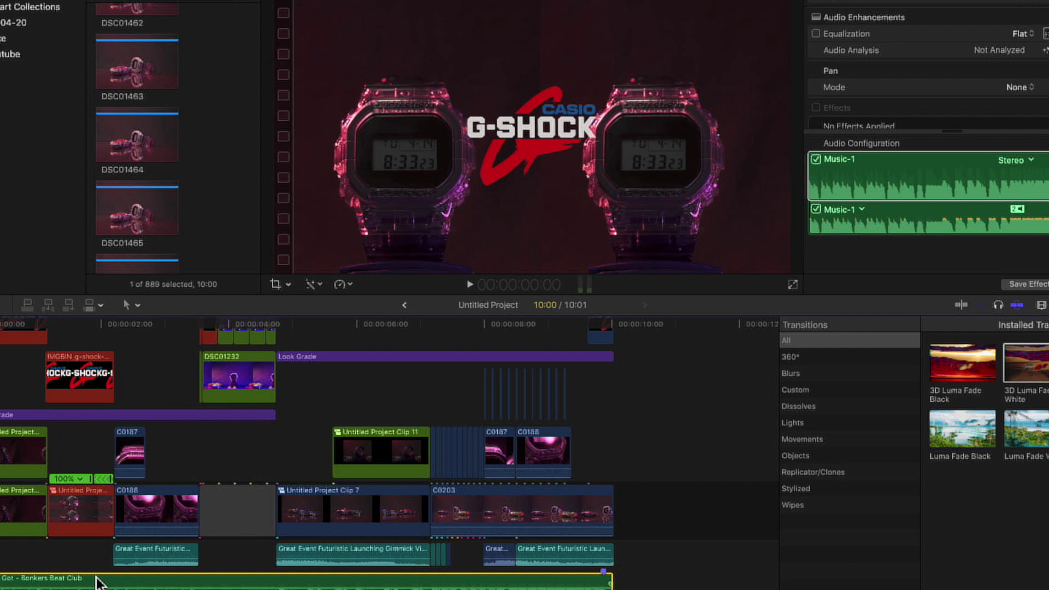
key("v")
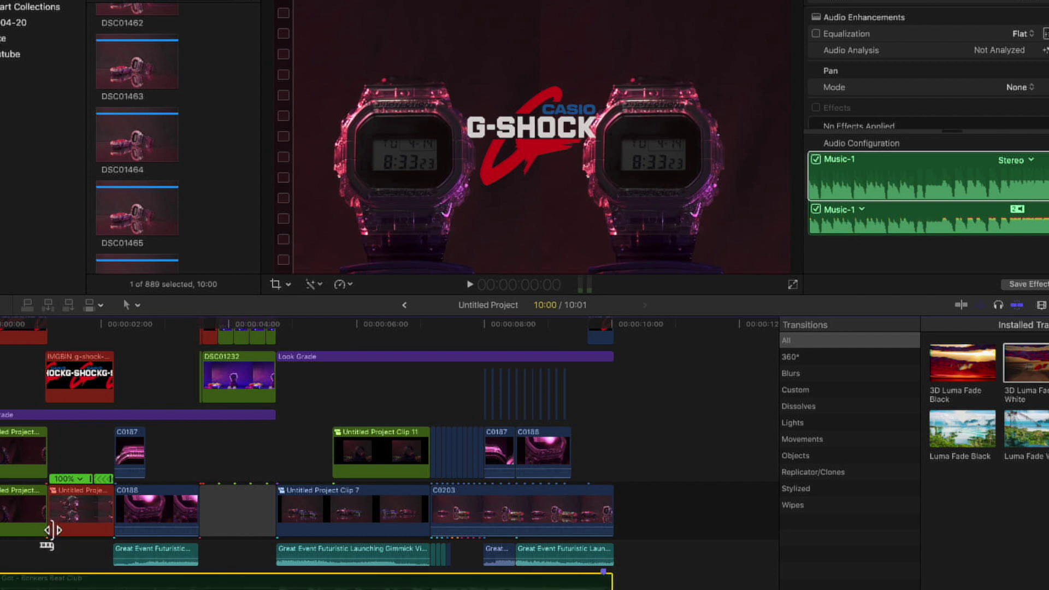
Step: Play the ad through without music, then return to the start with Home
key("space")
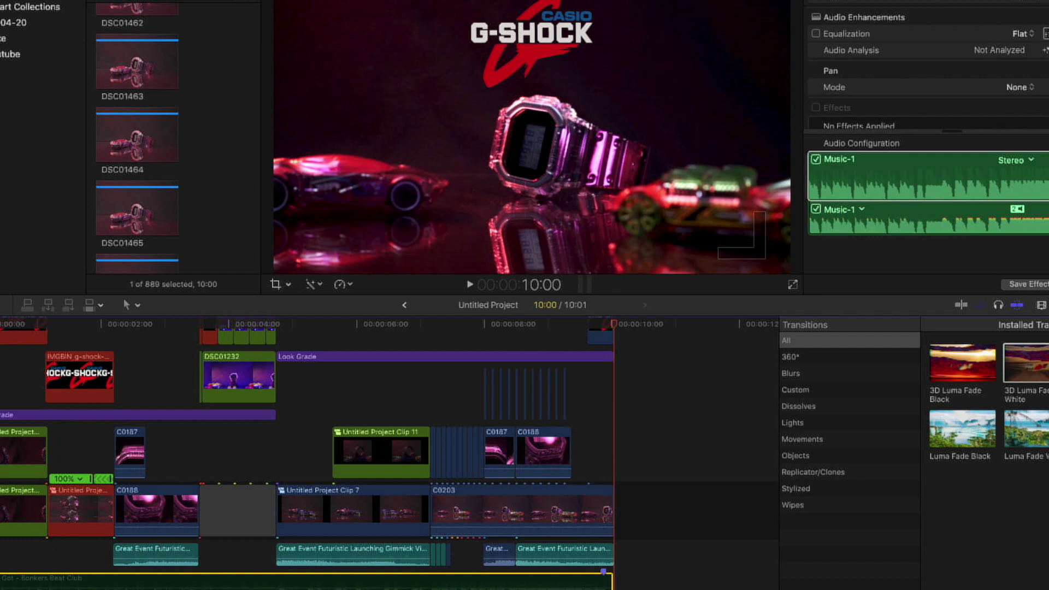
key("space")
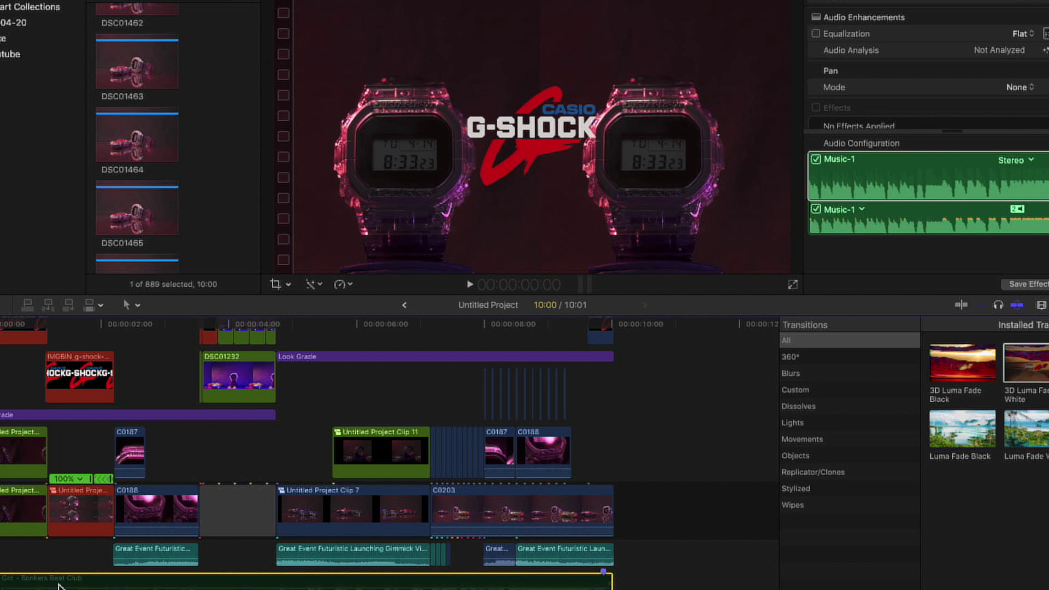
key("space")
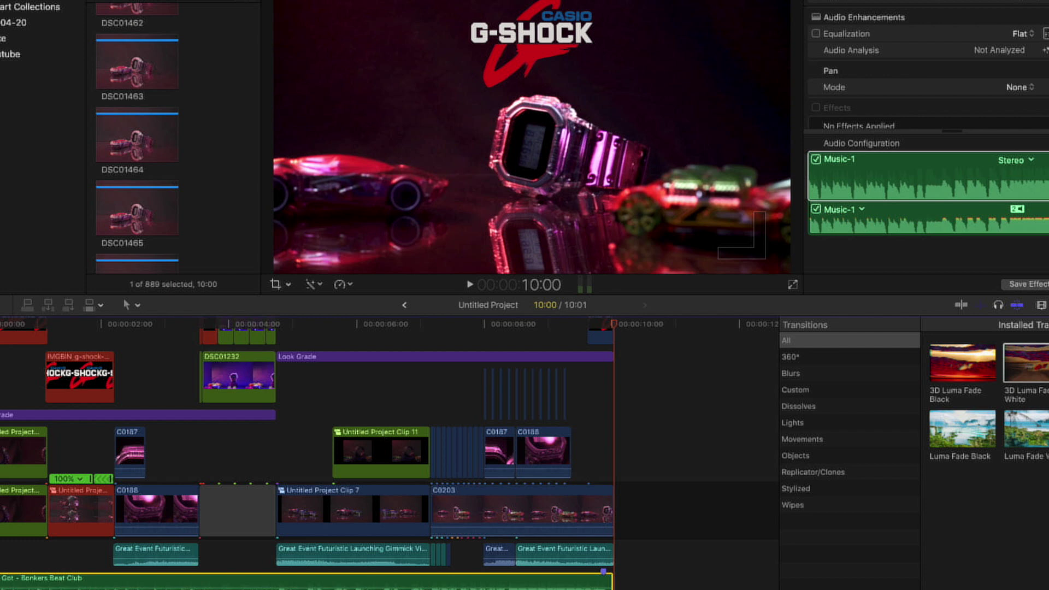
key("Home")
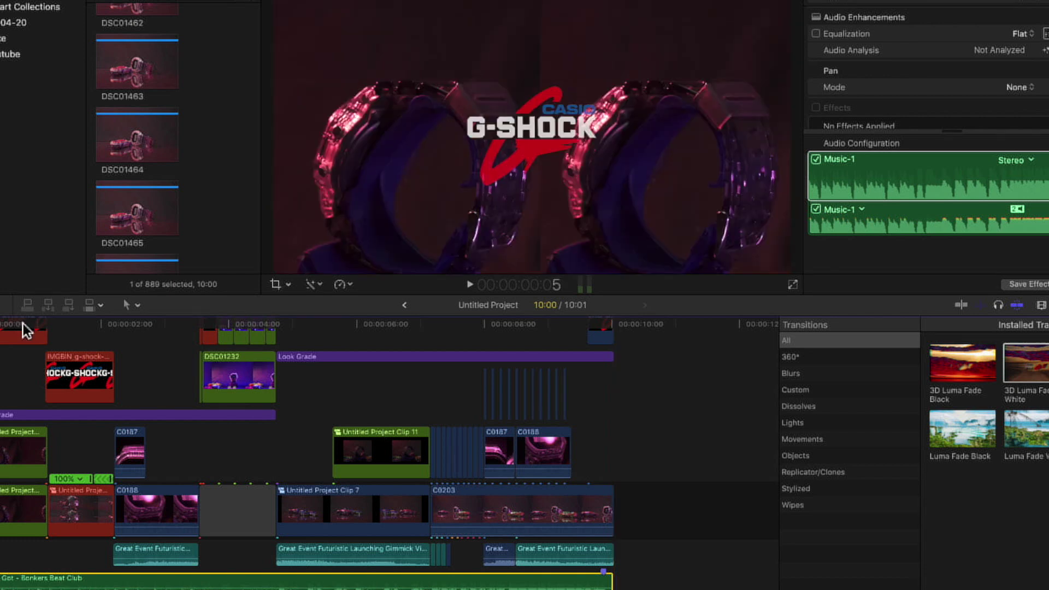
left_click(232, 338)
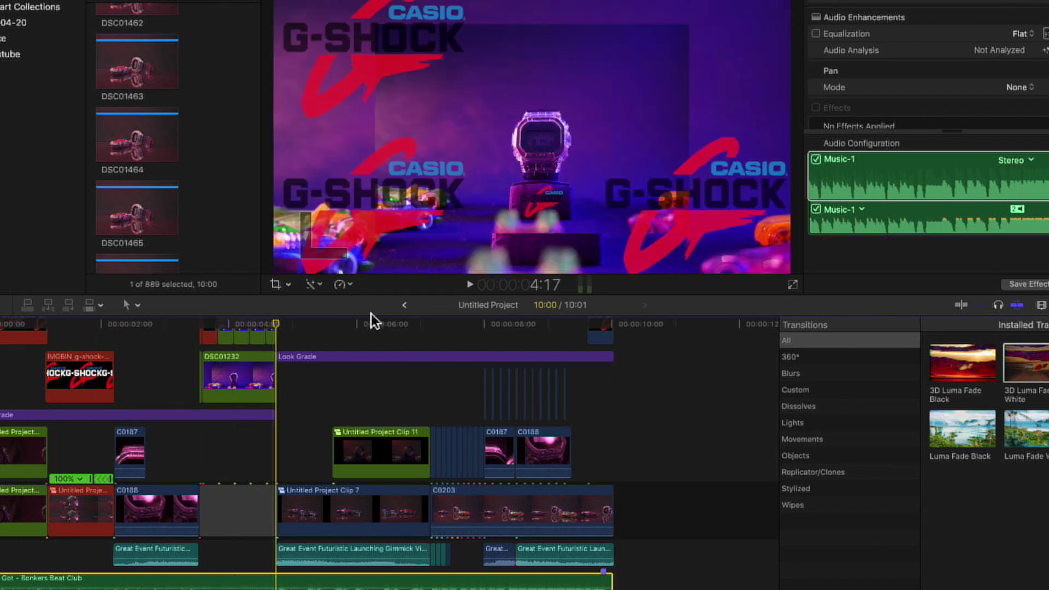
left_click(603, 322)
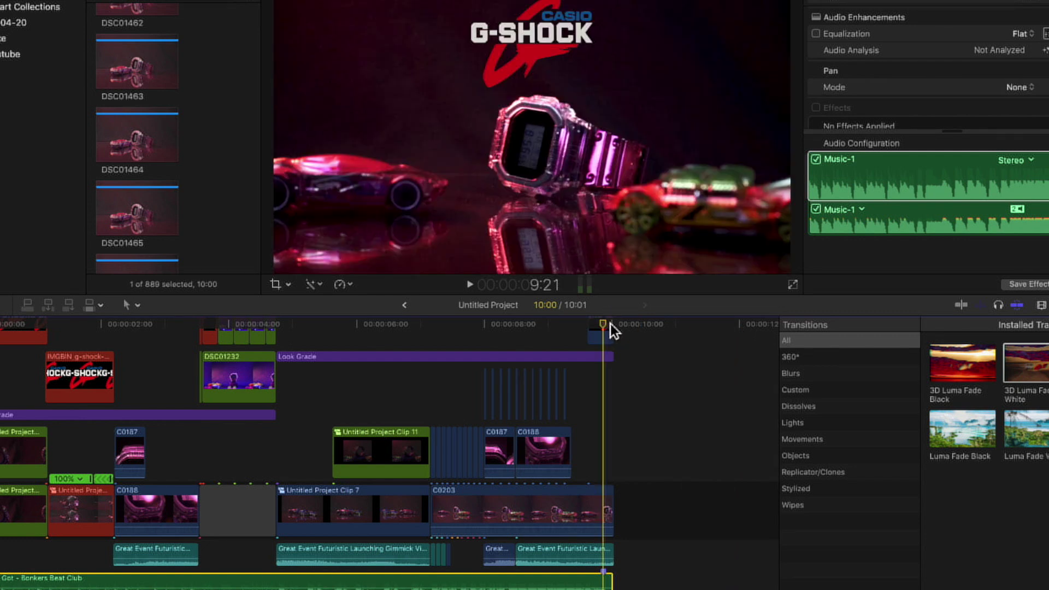
left_click_drag(611, 323, 5, 328)
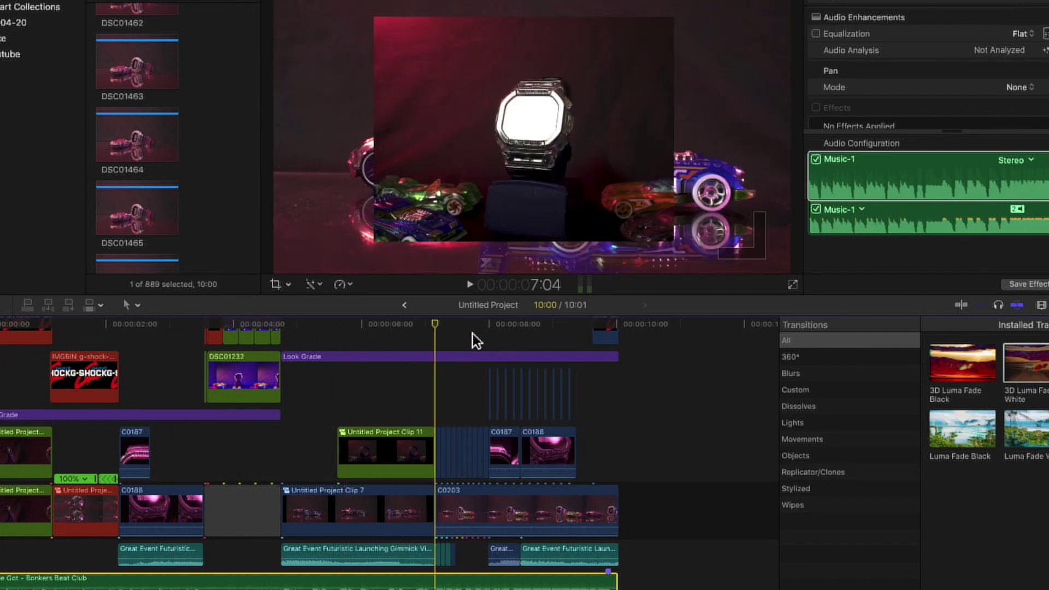
left_click(523, 348)
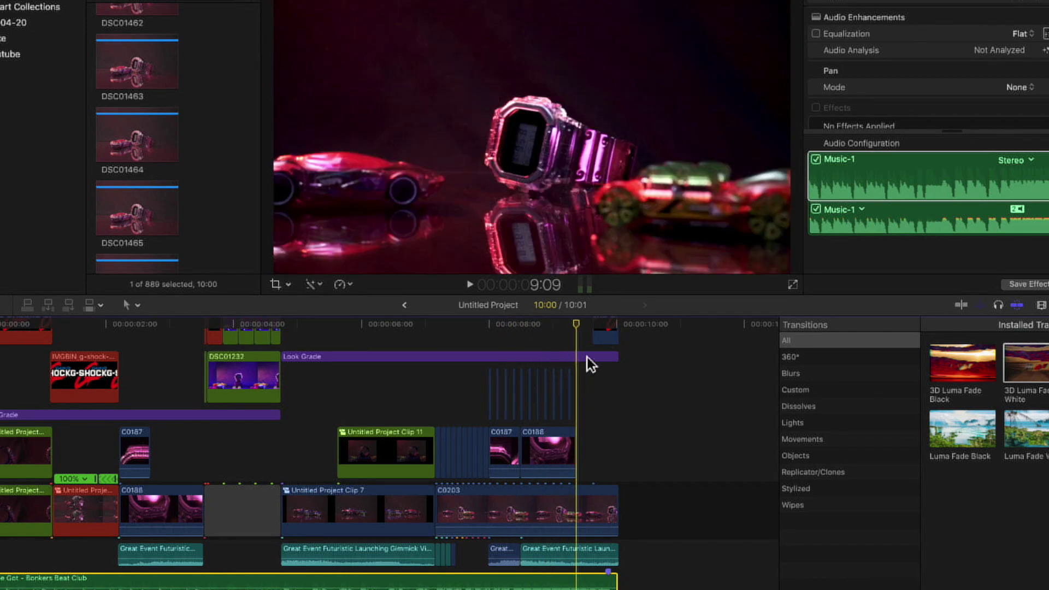